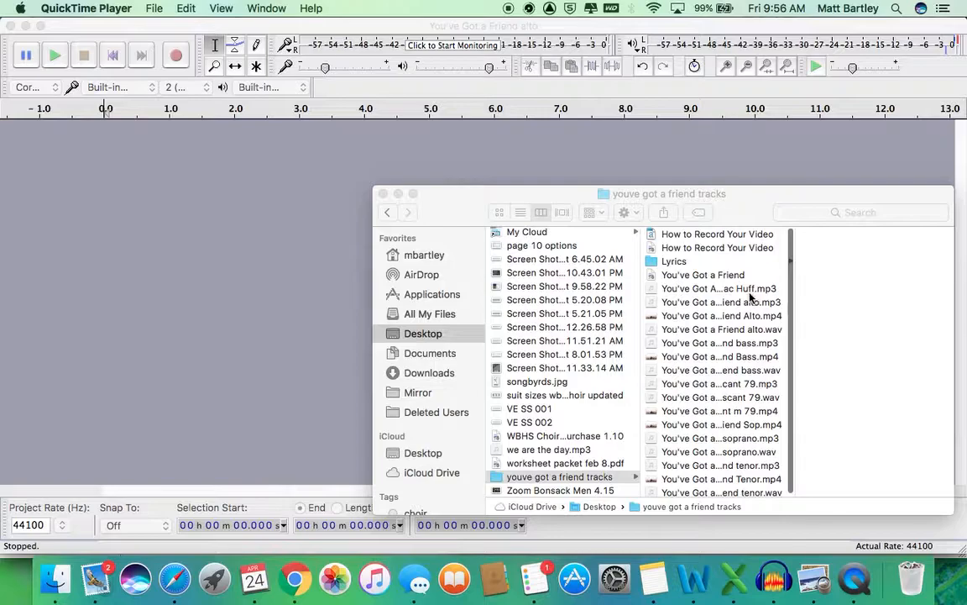
Step: Drag soprano.mp3 from Finder into the empty Audacity project
scroll(757, 334, down, 1)
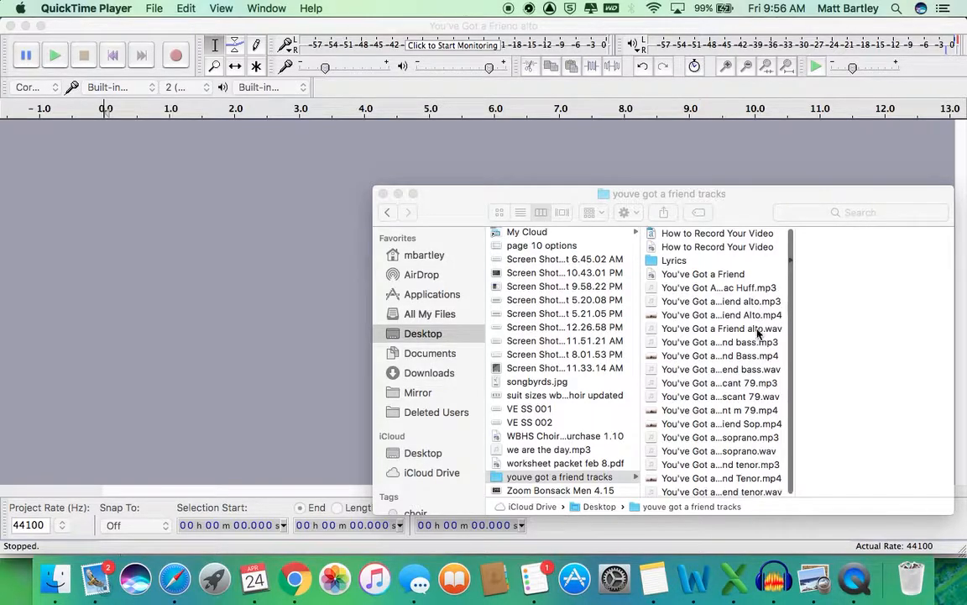
click(752, 430)
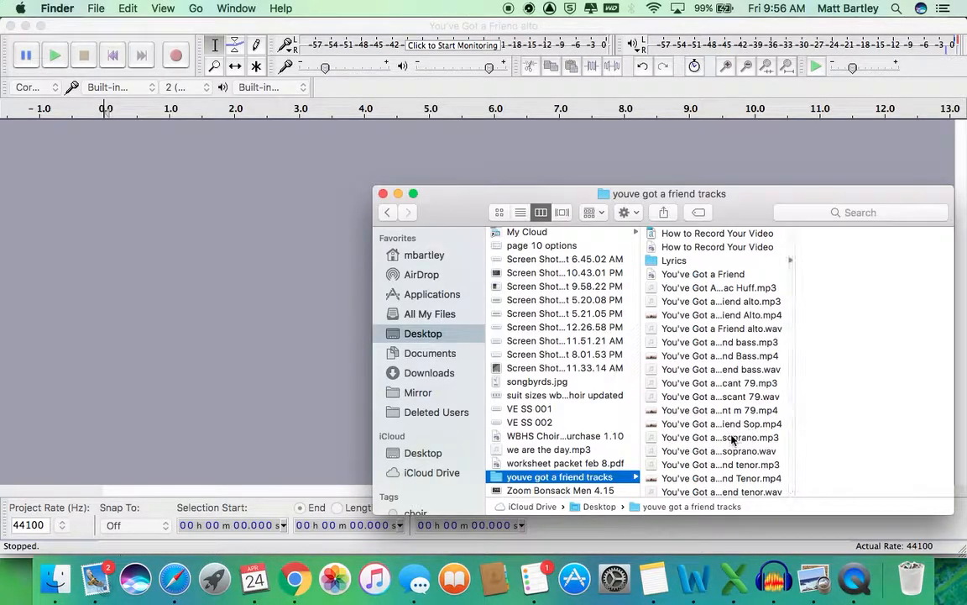
click(739, 438)
drag(739, 438, 233, 223)
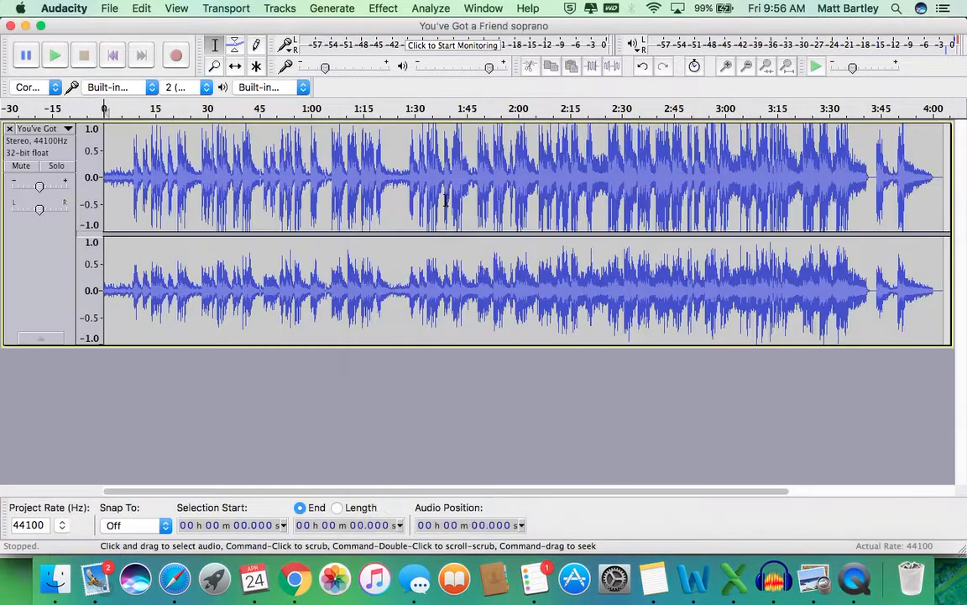
click(445, 200)
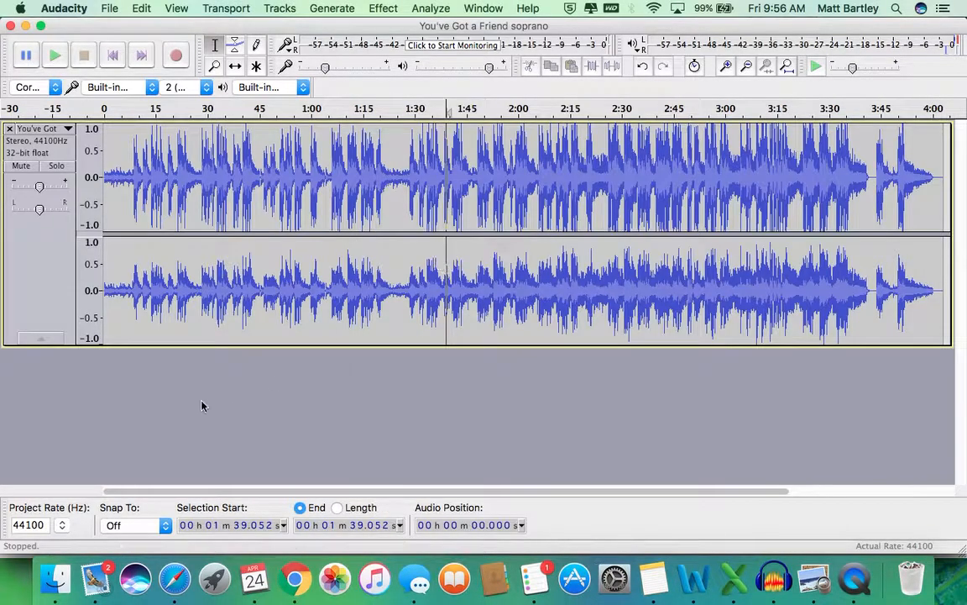
Step: Drag alto.mp3 in as a second track beneath the soprano, then return to the project start
click(69, 576)
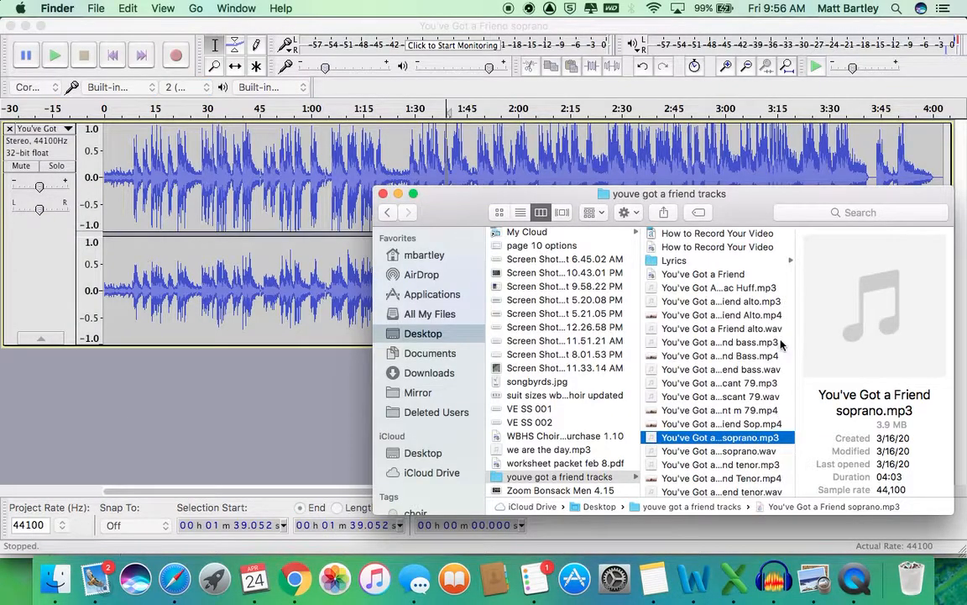
drag(767, 302, 183, 400)
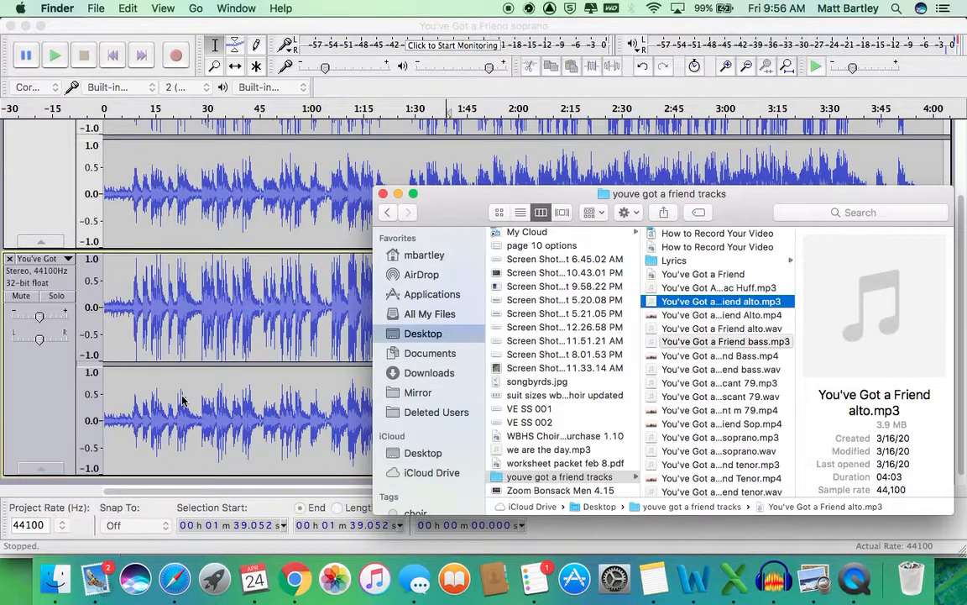
click(122, 152)
drag(123, 153, 96, 113)
click(114, 55)
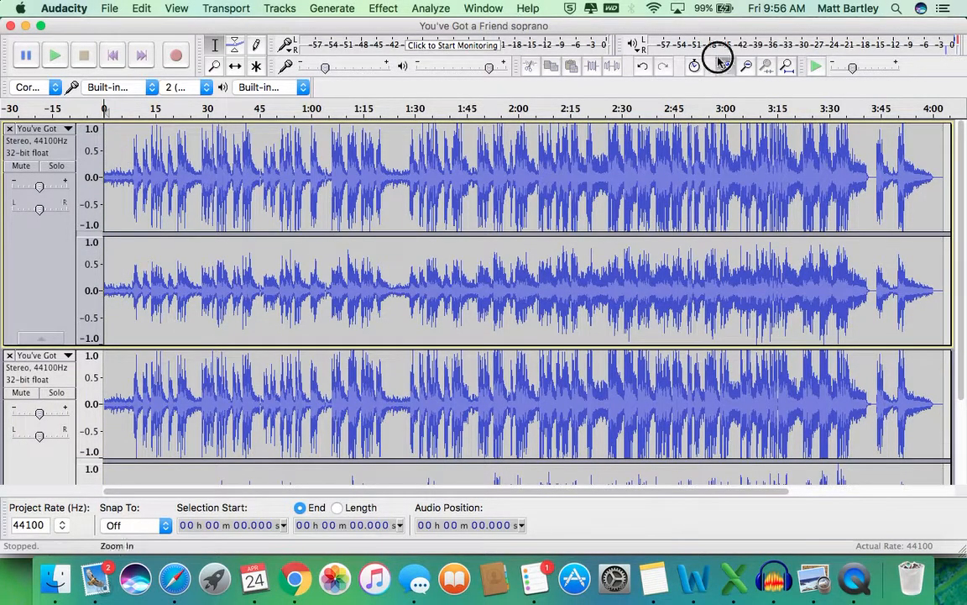
Step: Zoom in on the opening second and briefly audition the start of the tracks
click(724, 65)
click(724, 65)
click(723, 65)
click(724, 64)
click(718, 59)
click(719, 59)
click(719, 59)
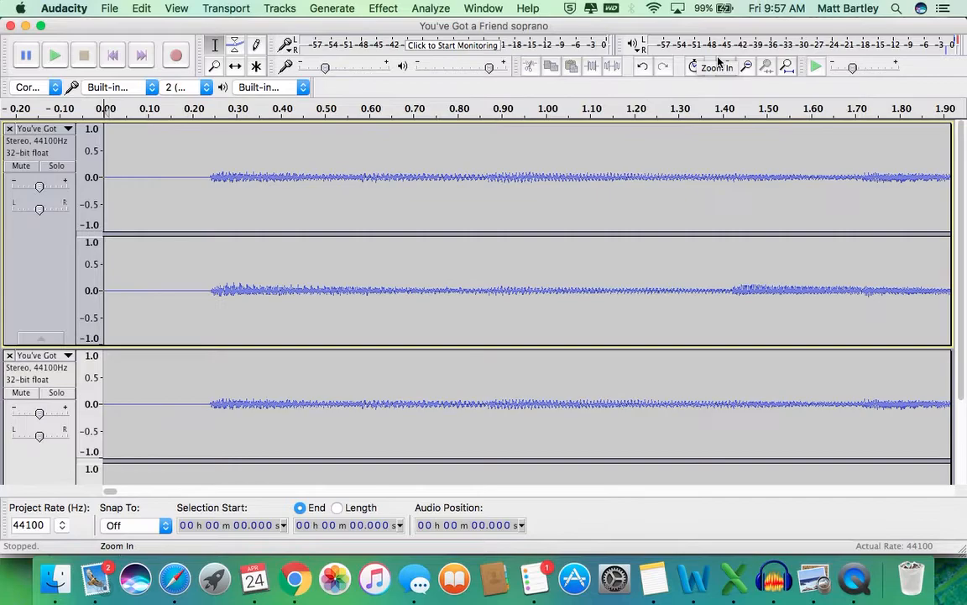
click(718, 60)
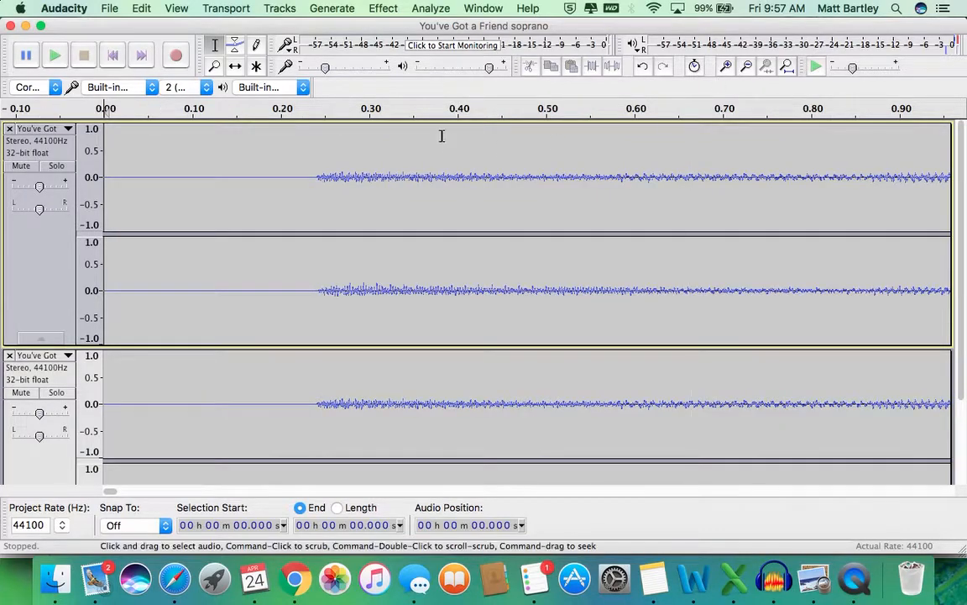
click(310, 110)
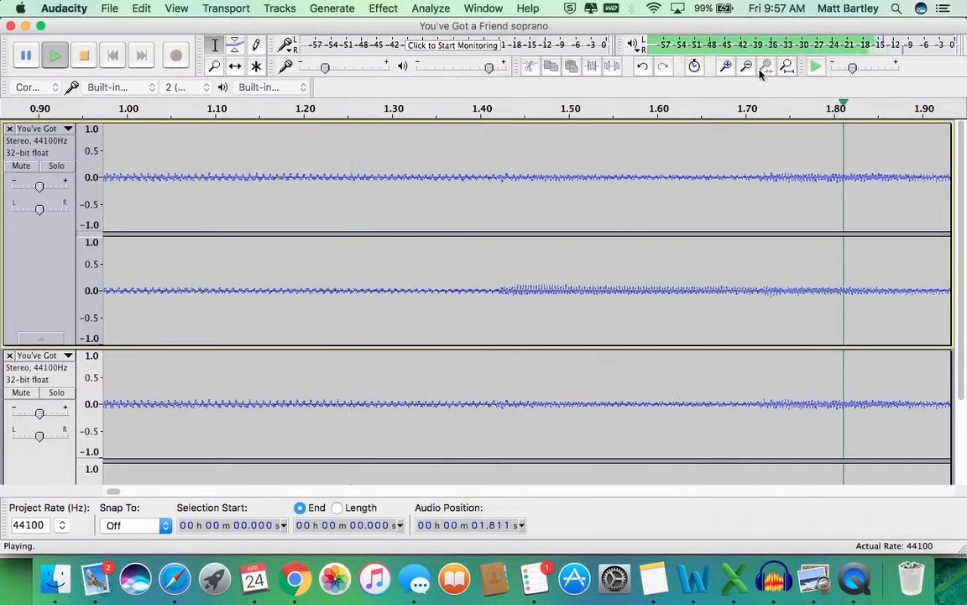
key(space)
click(113, 55)
Step: Insert 5.1 seconds of silence at 0.107 s in the soprano track
click(198, 277)
click(332, 8)
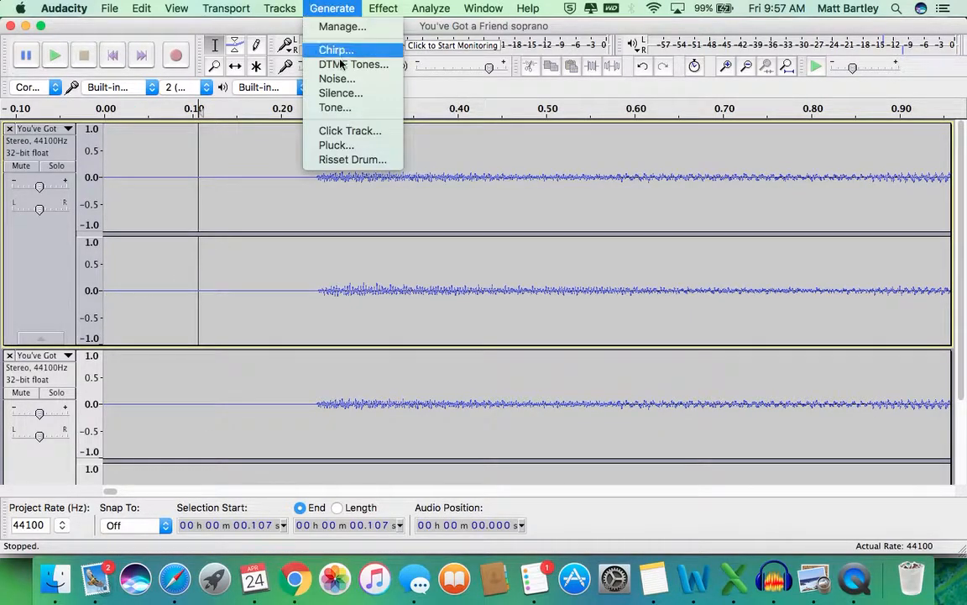
click(353, 97)
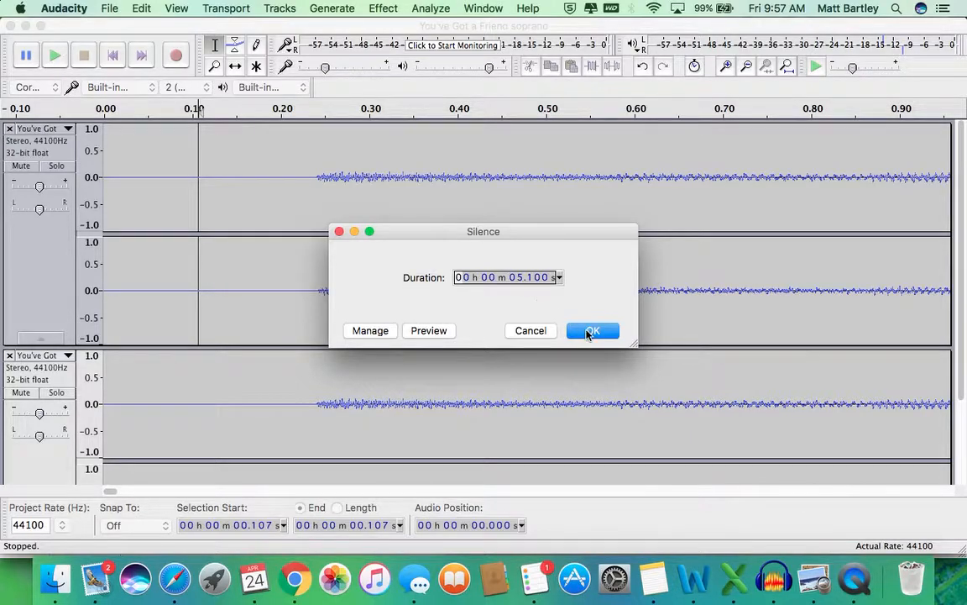
click(588, 331)
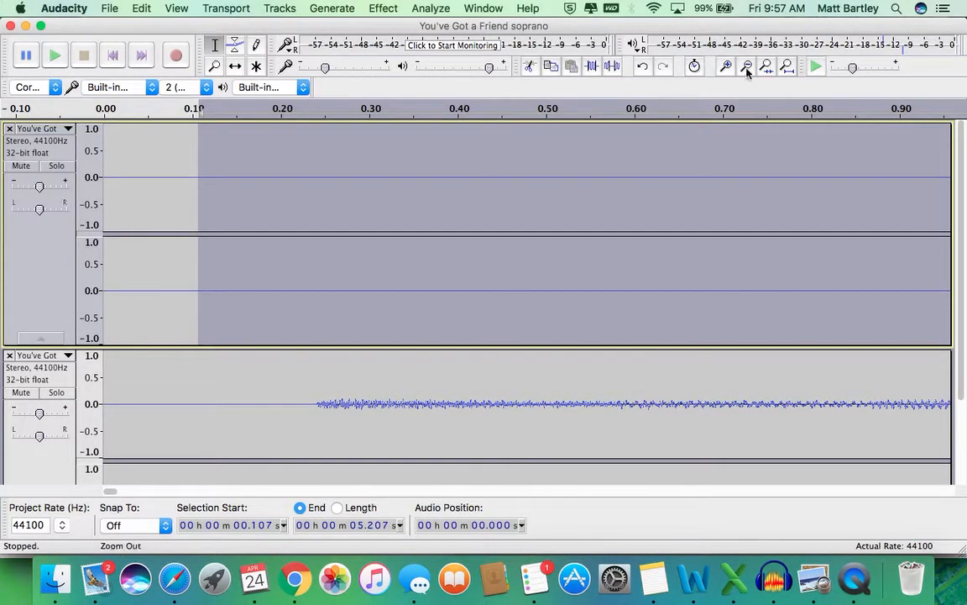
click(747, 72)
click(746, 72)
click(746, 72)
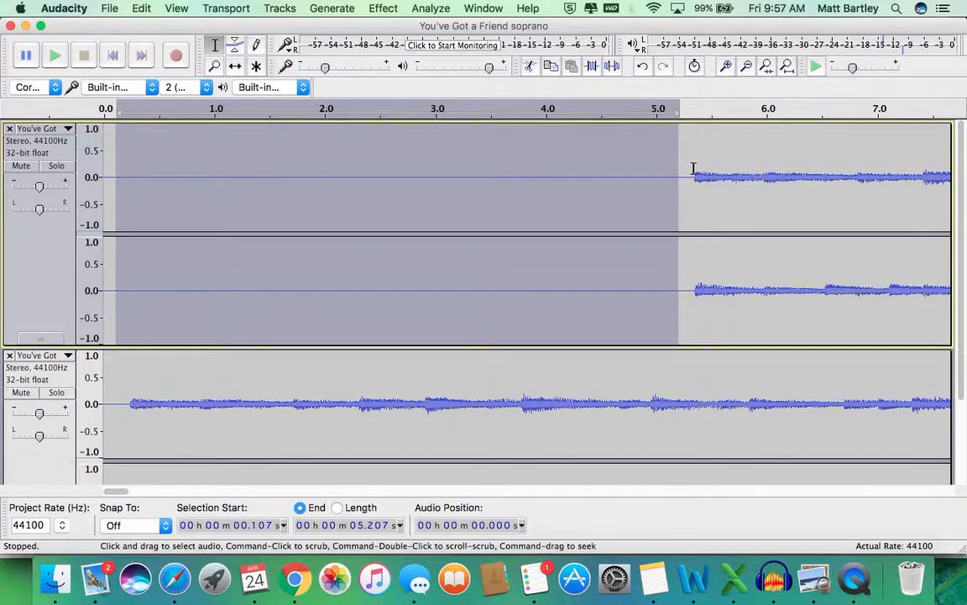
Step: Delete the silence from 0.656 to 4.974 s in the soprano track
click(744, 69)
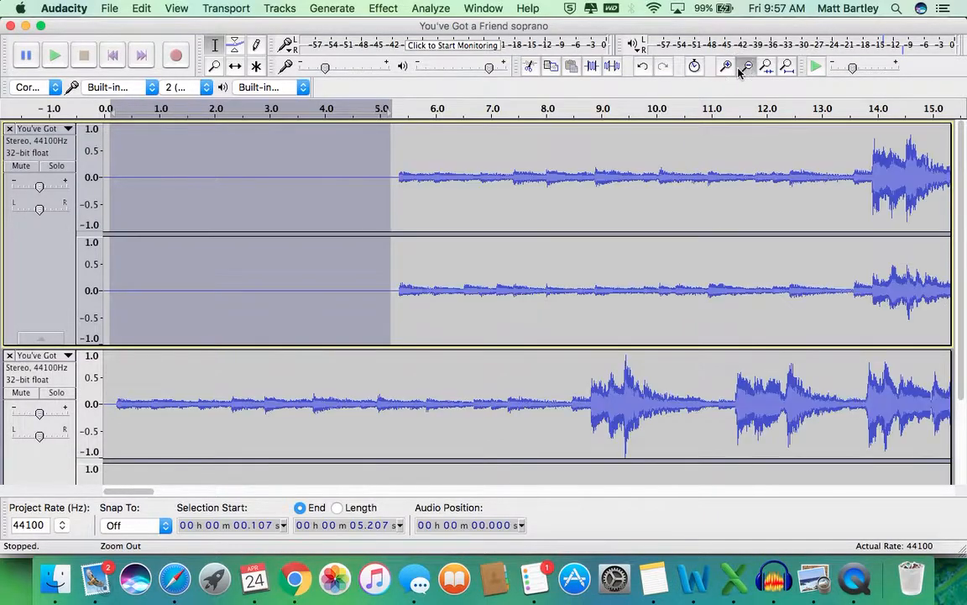
click(744, 69)
click(744, 69)
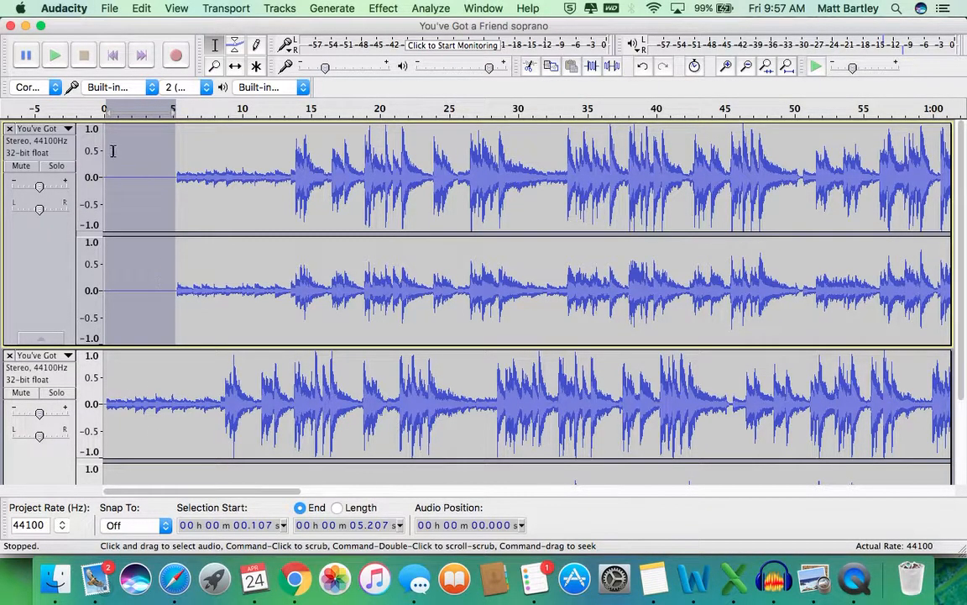
click(163, 171)
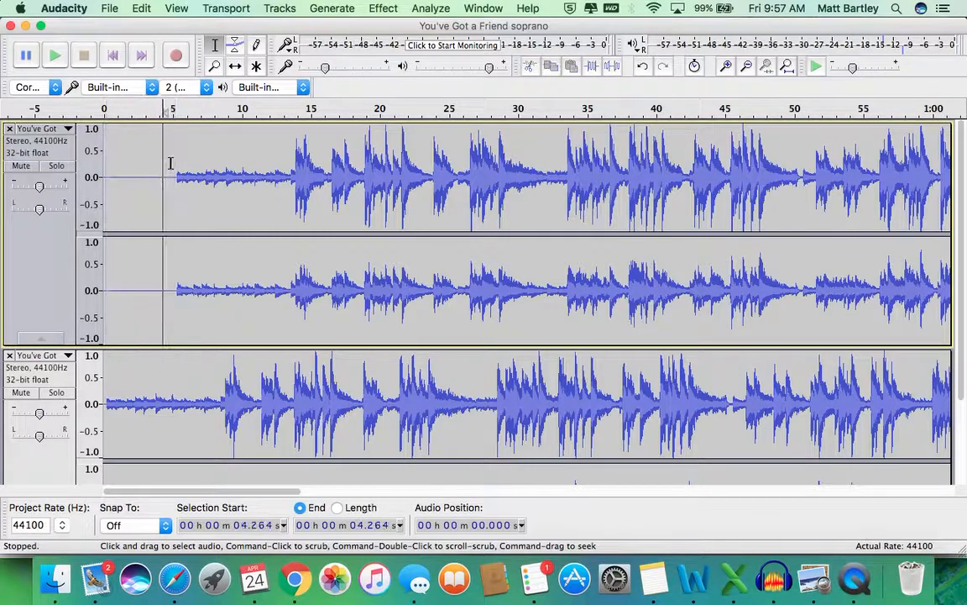
drag(172, 163, 112, 152)
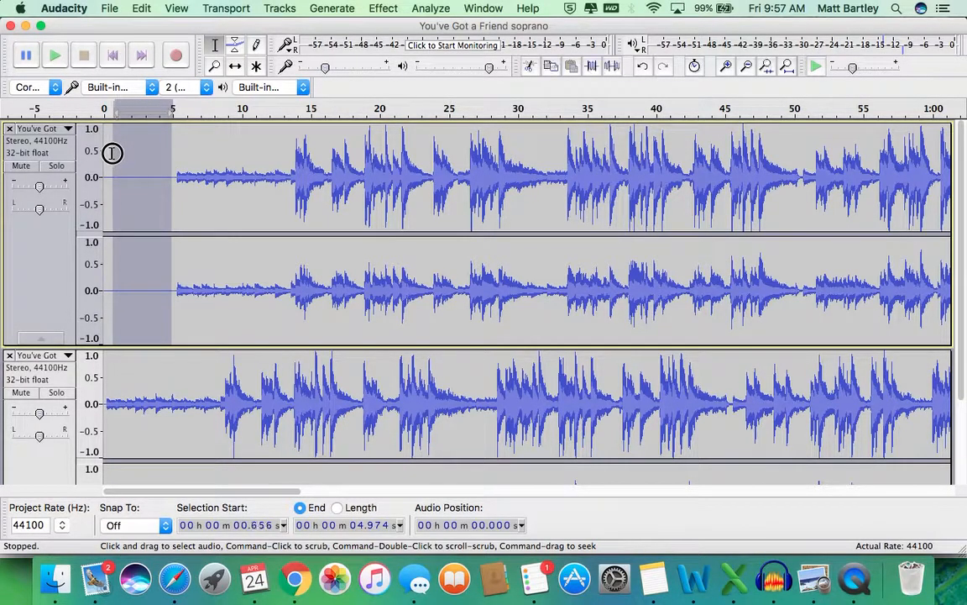
key(Delete)
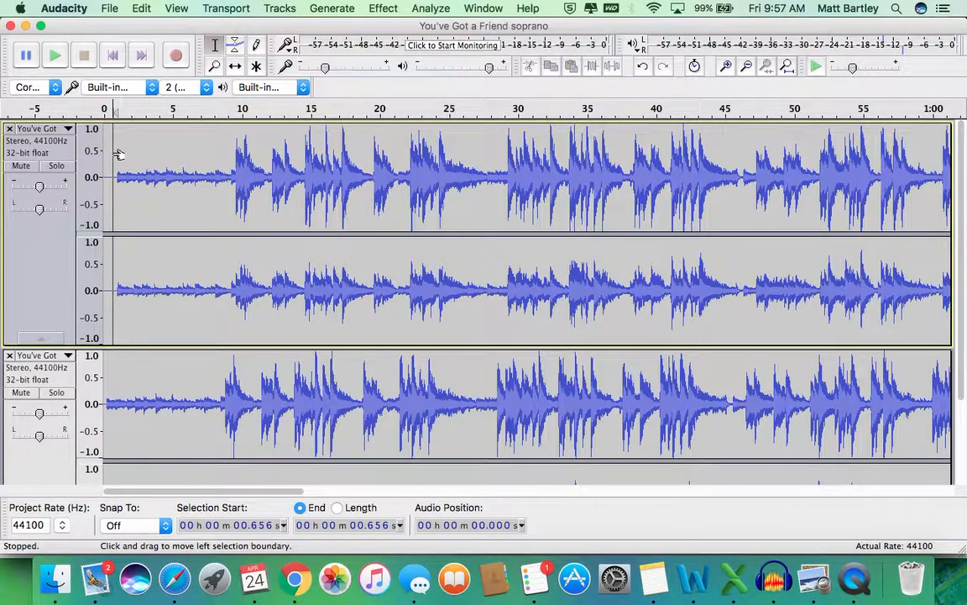
click(727, 67)
click(727, 67)
click(727, 66)
click(727, 66)
Step: Delete the leftover soprano silence from 0.242 to 0.278 s
click(734, 71)
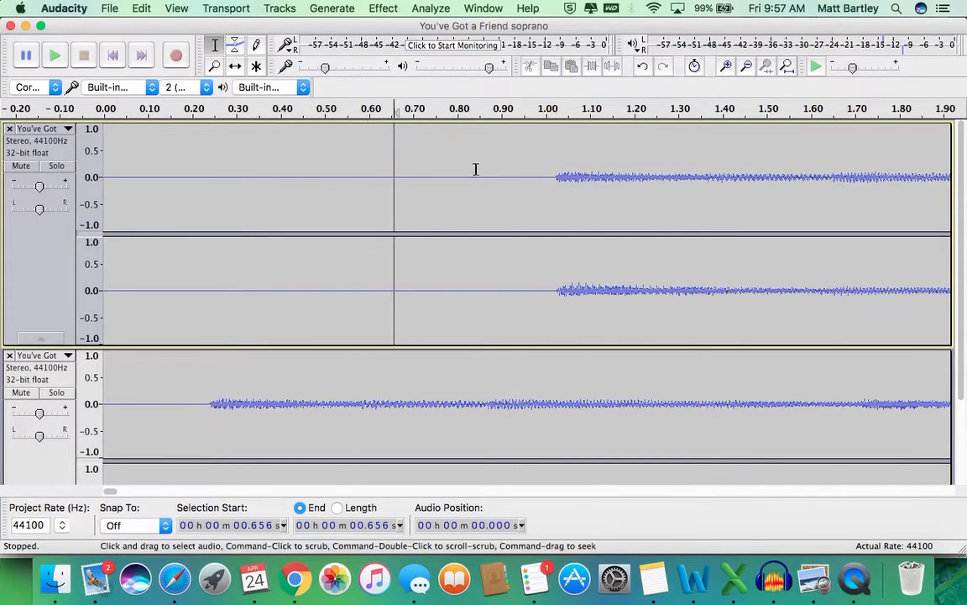
drag(553, 171, 228, 165)
click(230, 166)
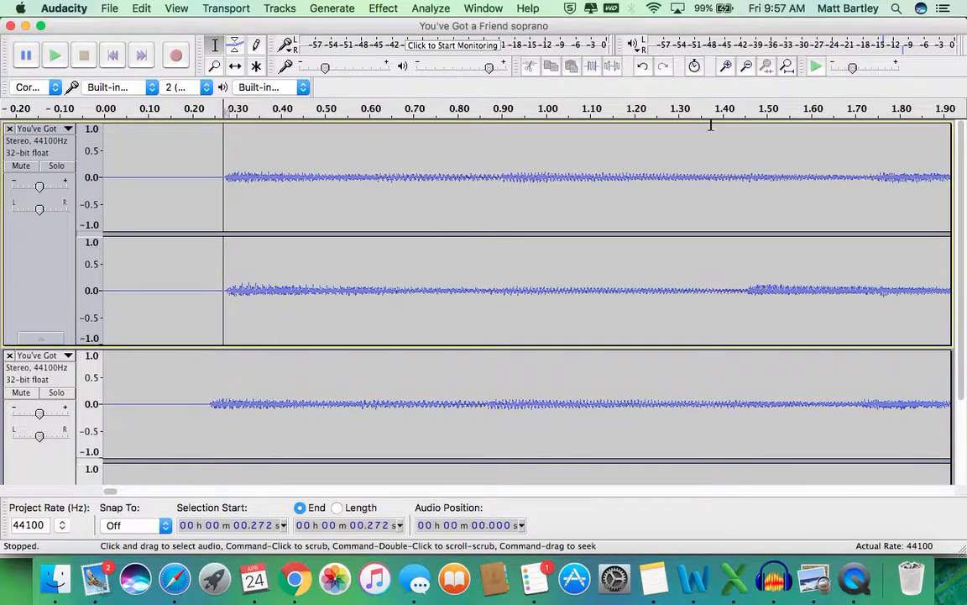
click(726, 67)
click(725, 66)
click(726, 66)
click(726, 66)
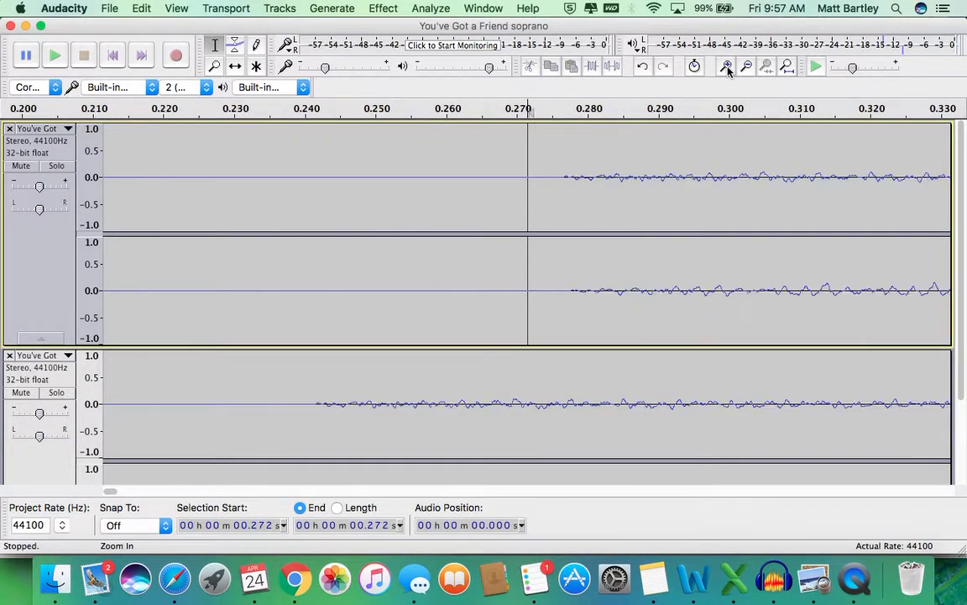
drag(571, 285, 318, 277)
key(Delete)
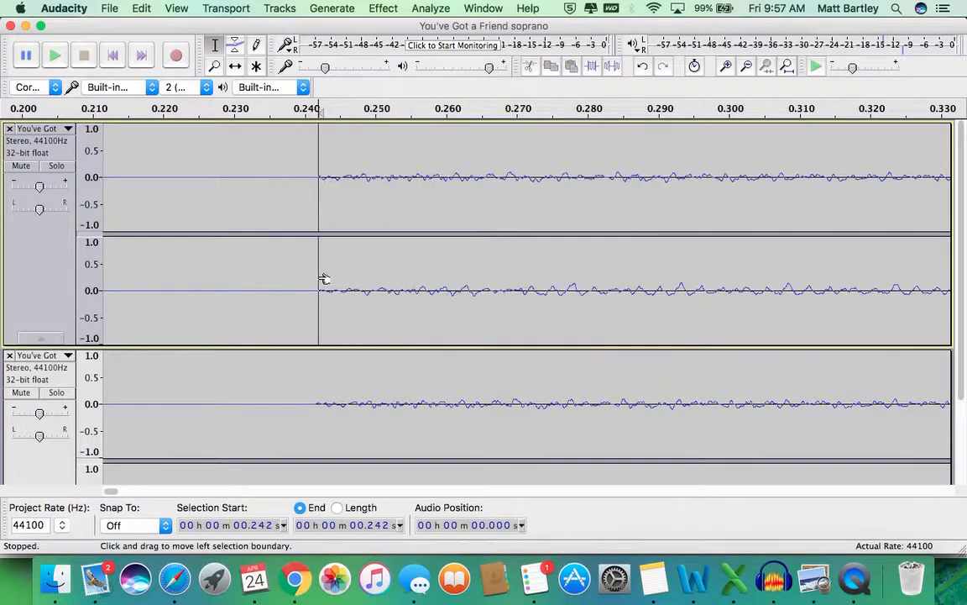
Step: Trim a tiny sliver of silence just before the soprano audio begins
click(723, 66)
click(723, 67)
click(723, 66)
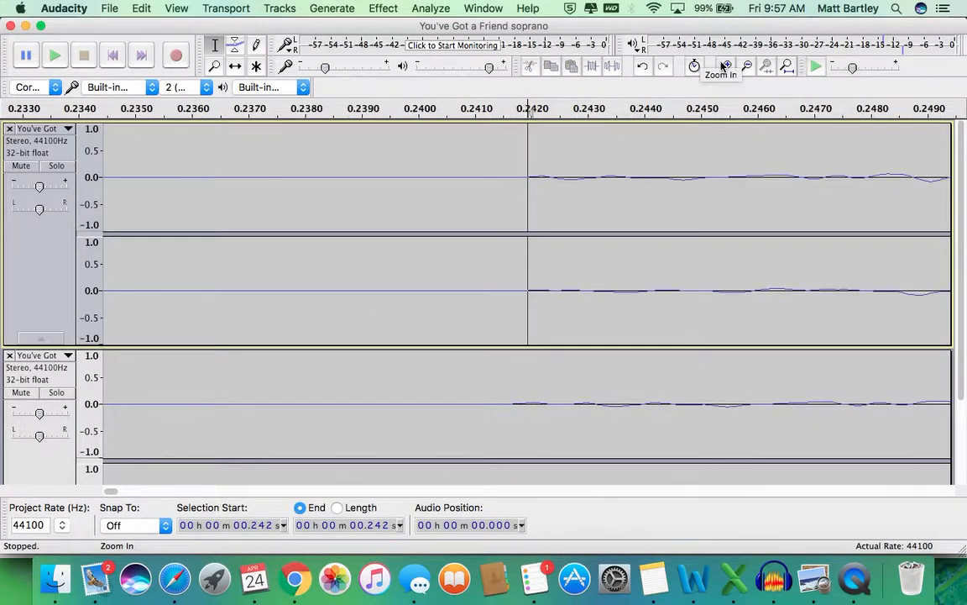
click(723, 66)
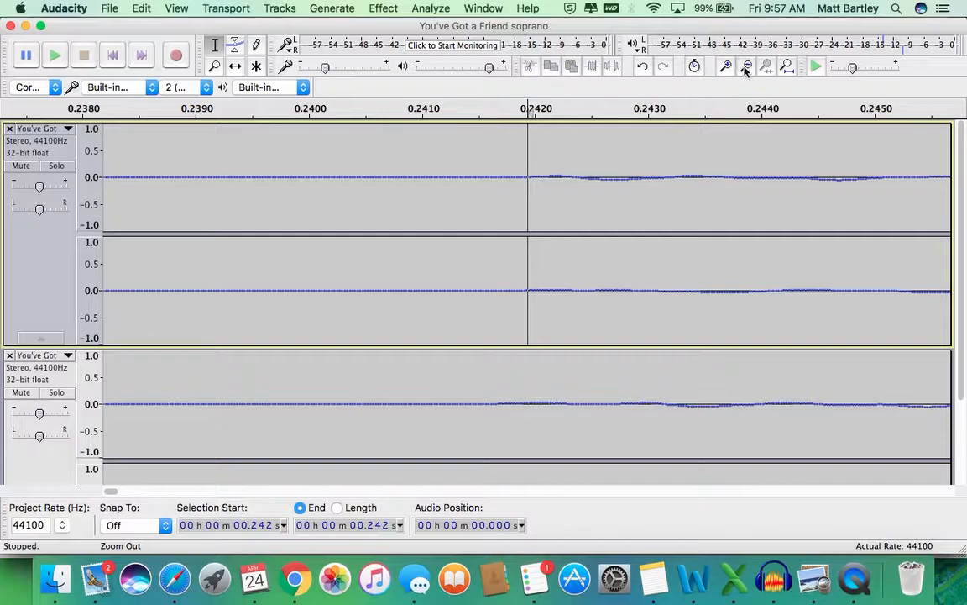
click(746, 67)
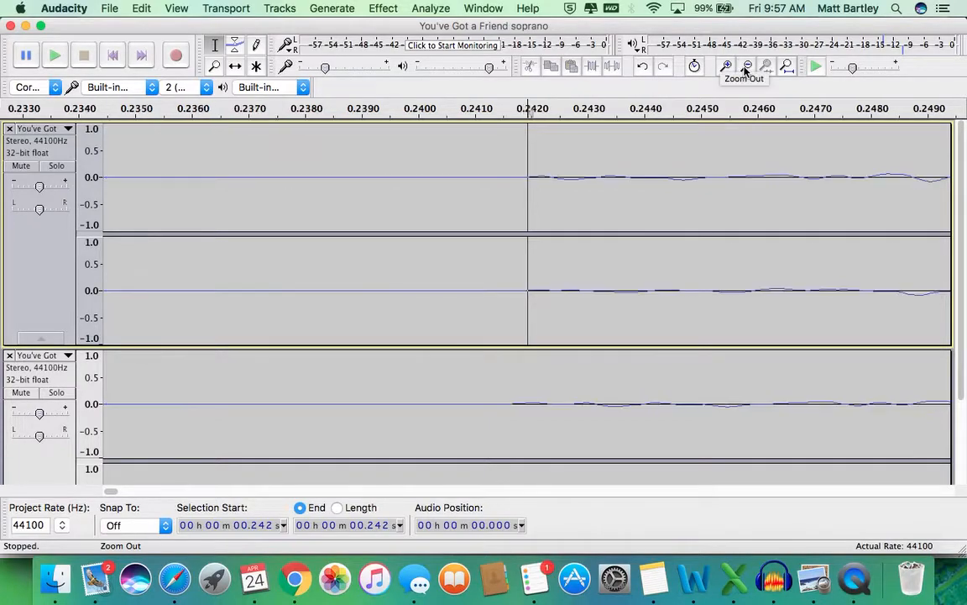
shift+click(511, 283)
drag(513, 284, 515, 285)
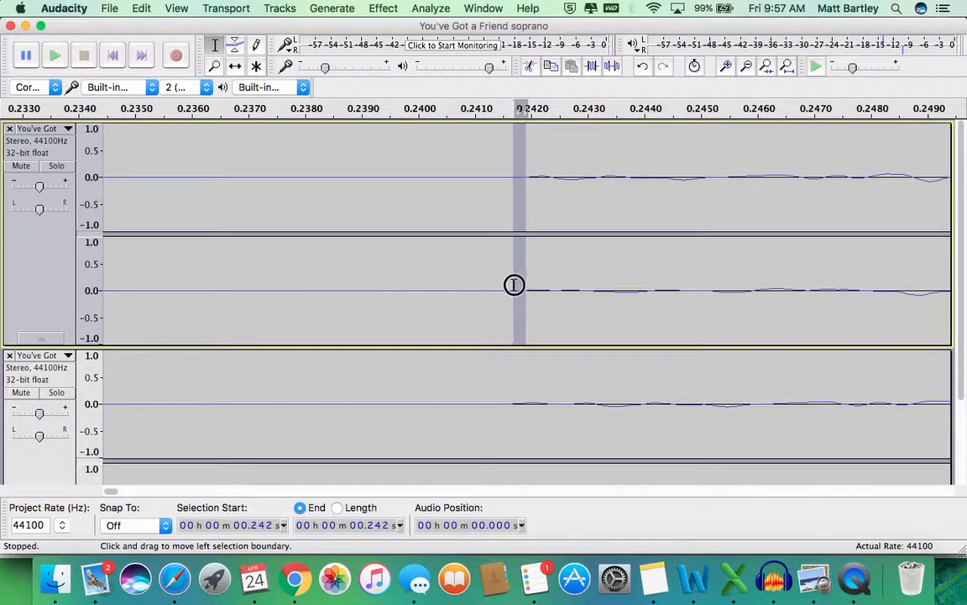
key(Delete)
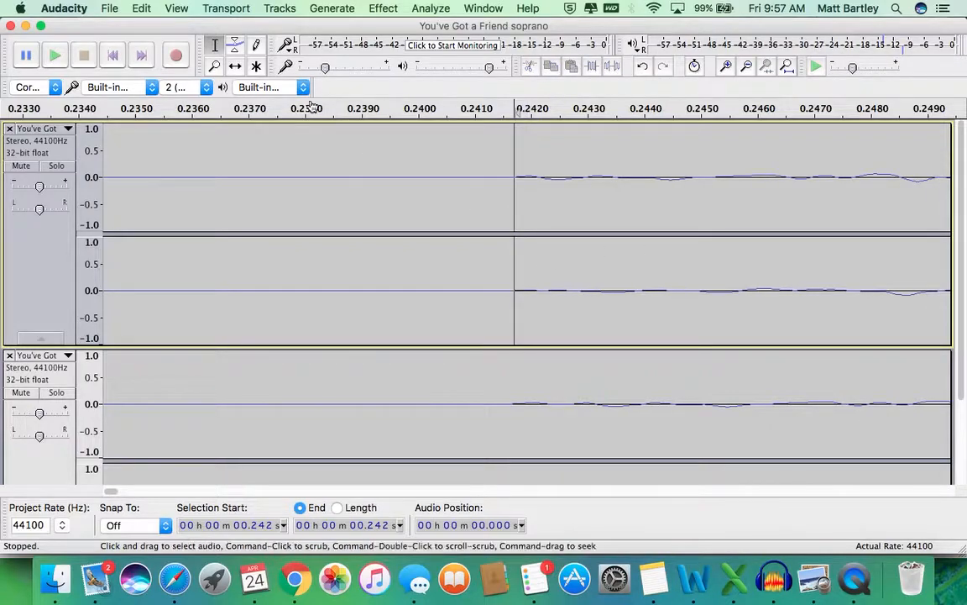
Step: Zoom out until the first 30 seconds of both tracks are visible
double_click(751, 72)
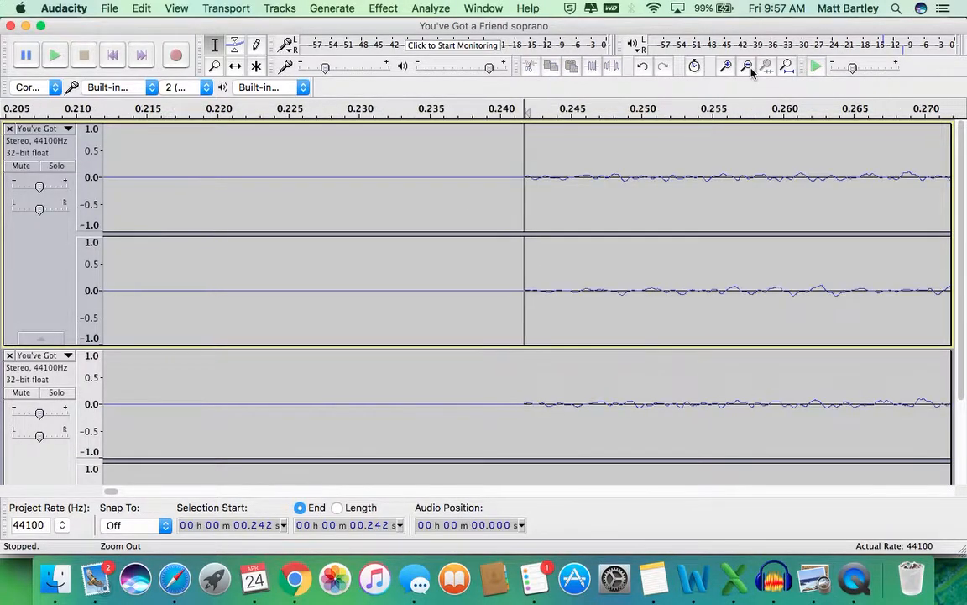
triple_click(752, 72)
double_click(751, 72)
double_click(751, 73)
double_click(752, 72)
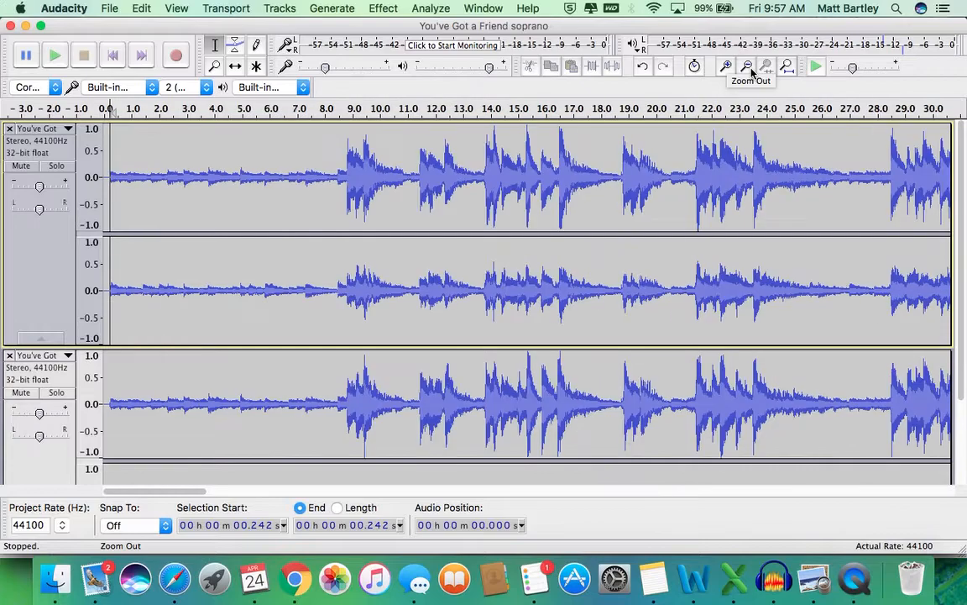
Step: Audition the tracks, scroll to about 1:00, and place the cursor at 1:05.871
click(342, 109)
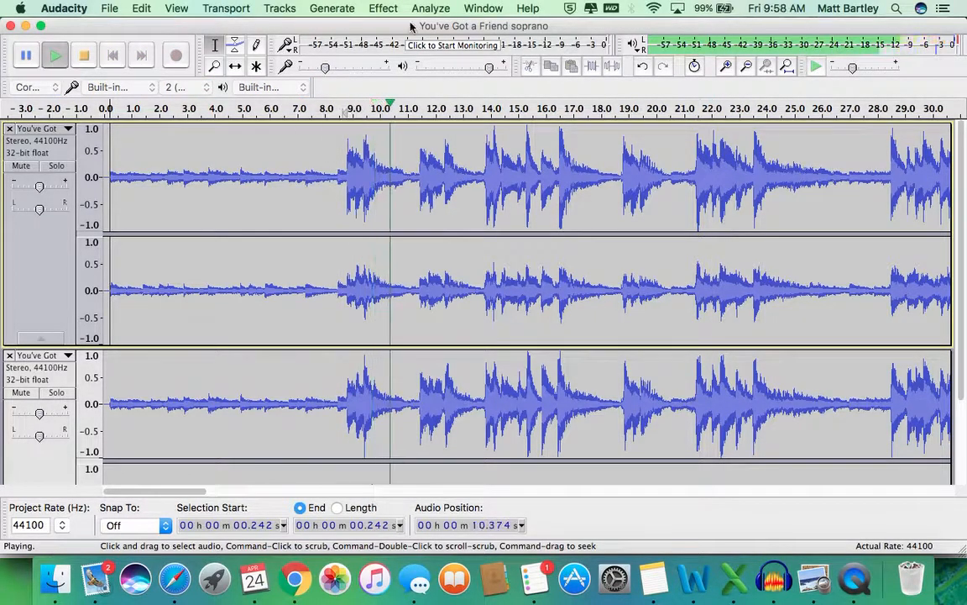
key(space)
drag(194, 496, 400, 488)
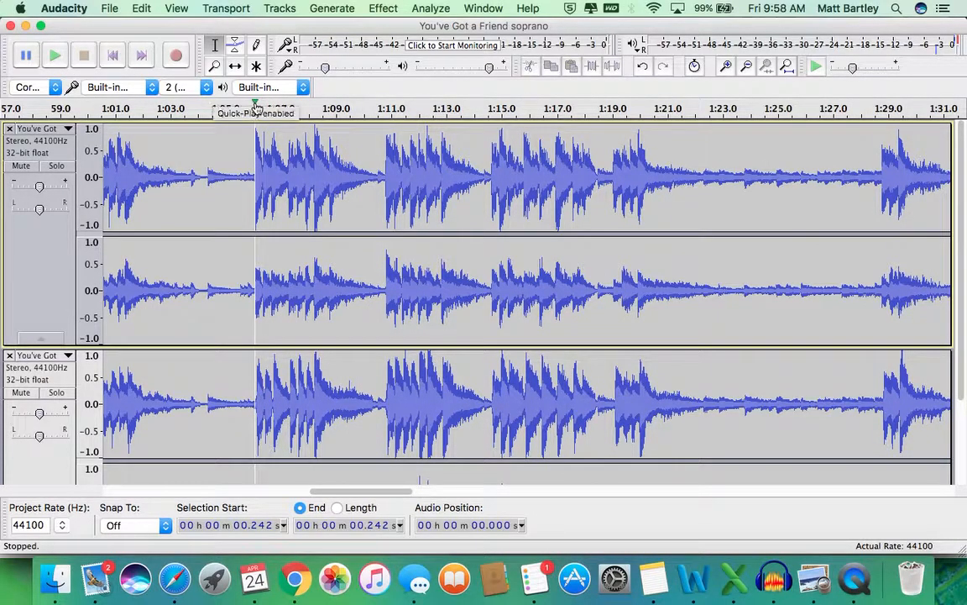
click(256, 109)
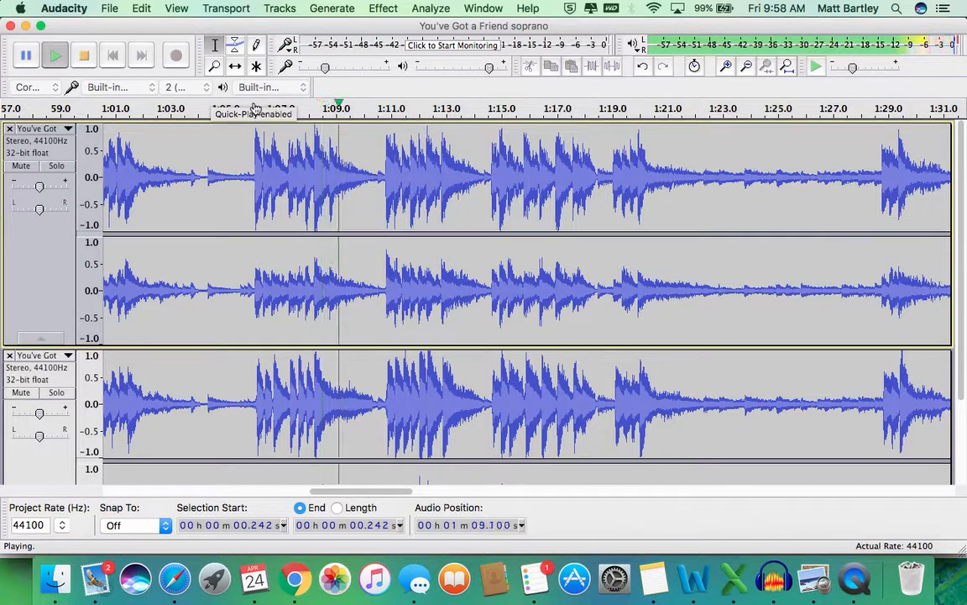
click(257, 110)
click(256, 110)
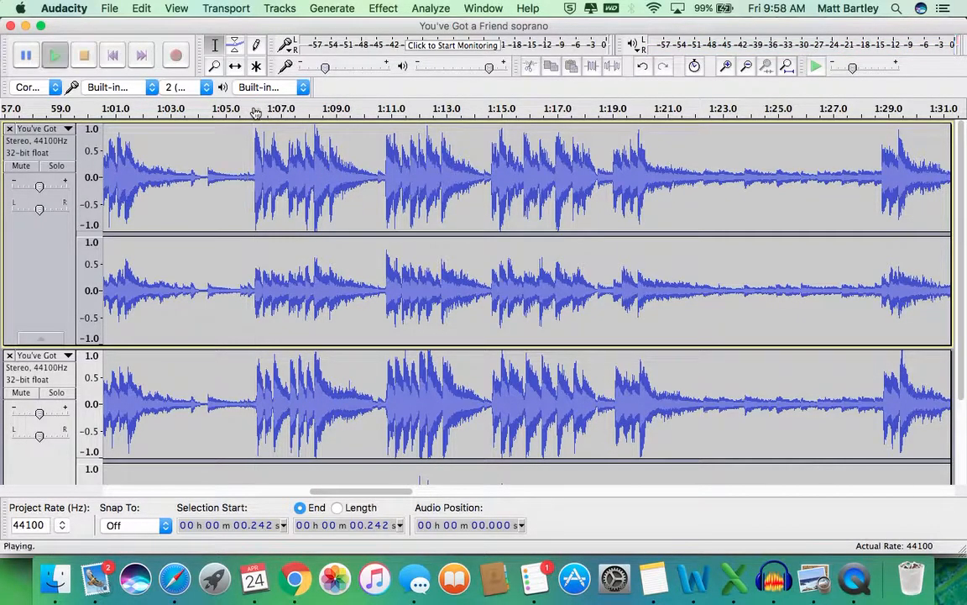
click(256, 110)
click(249, 167)
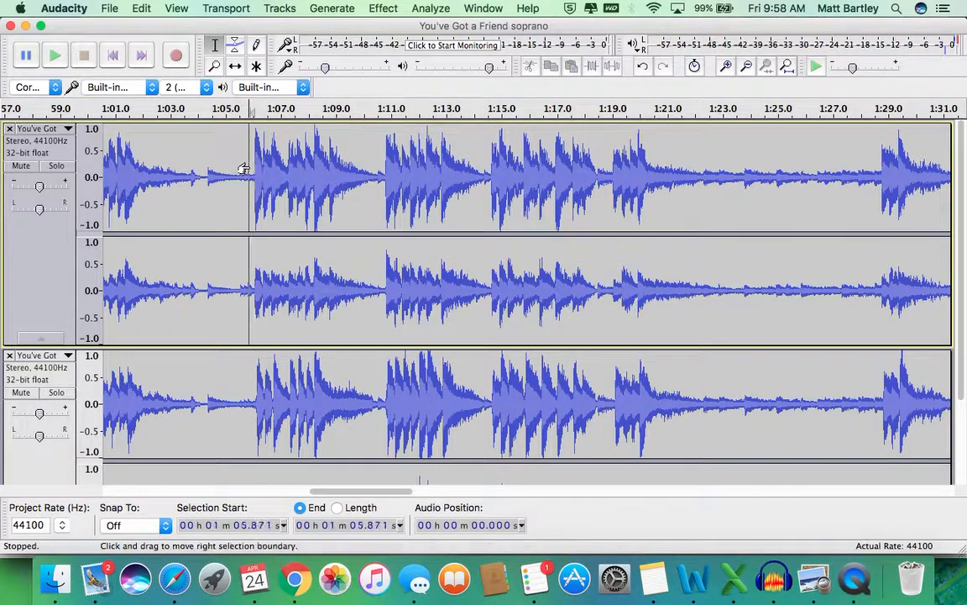
Step: Zoom around 1:02–1:09 and mark the alto's entry near 1:06.1
click(726, 67)
click(726, 67)
click(726, 66)
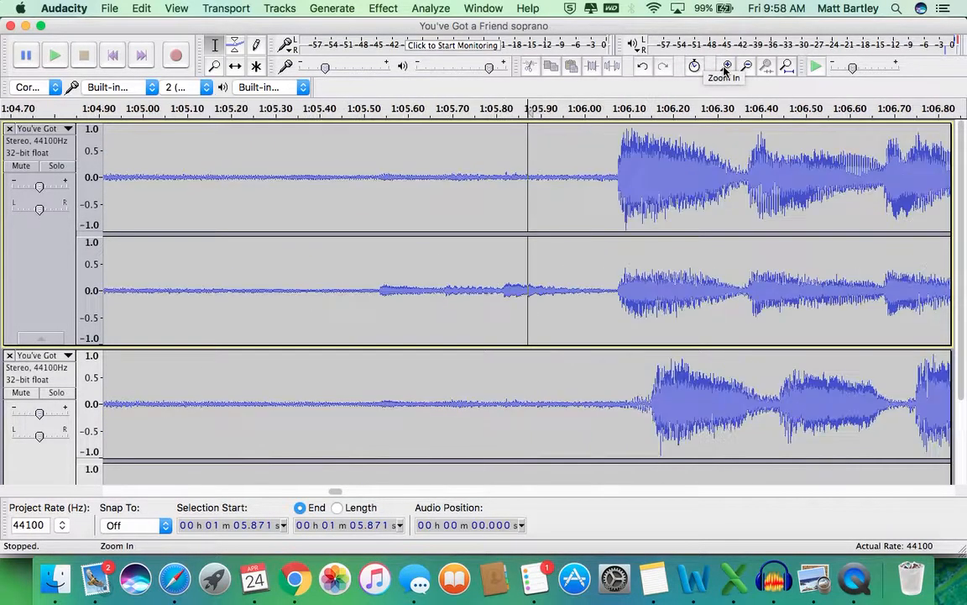
click(726, 67)
click(743, 70)
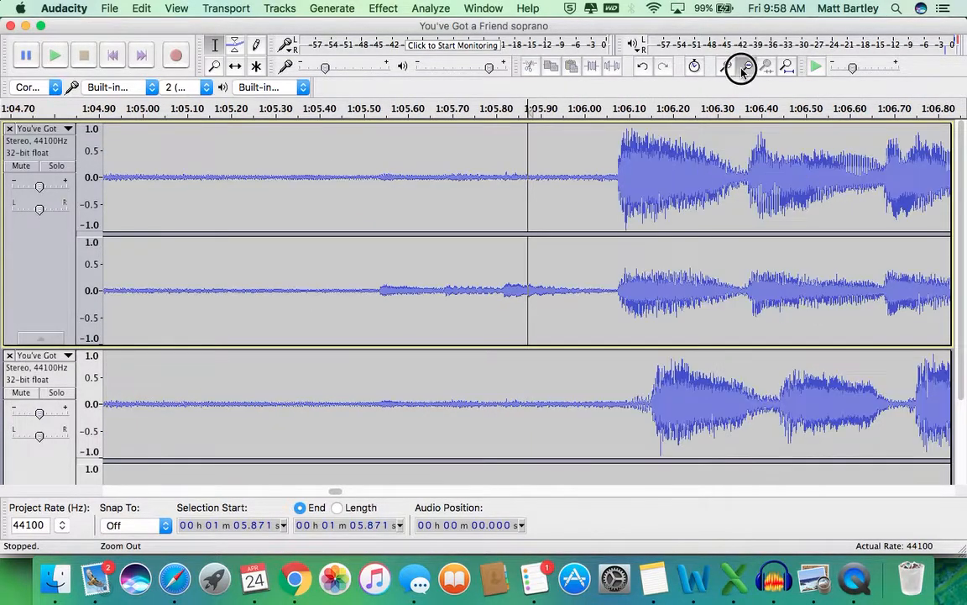
click(742, 70)
click(742, 70)
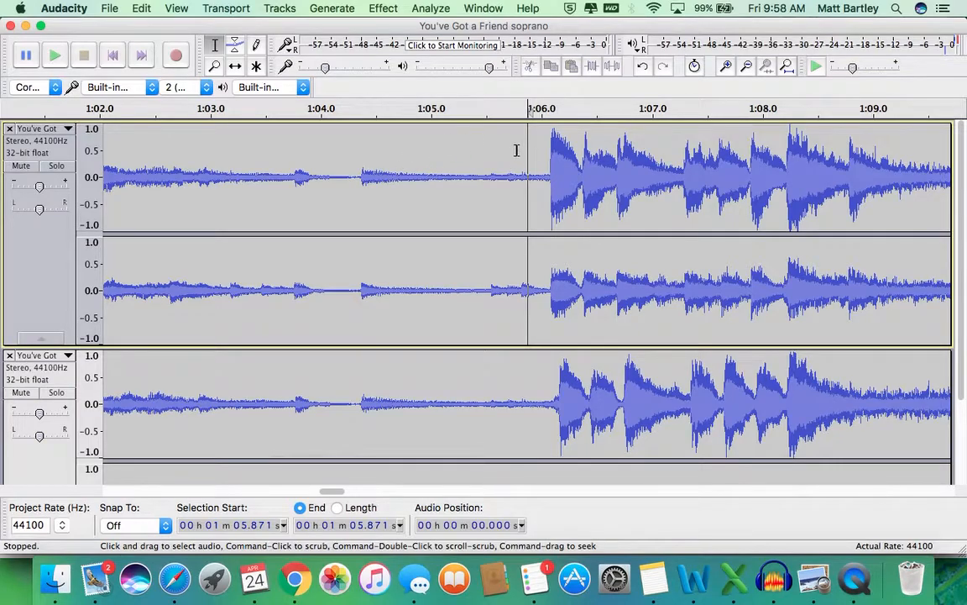
click(556, 397)
scroll(556, 397, down, 5)
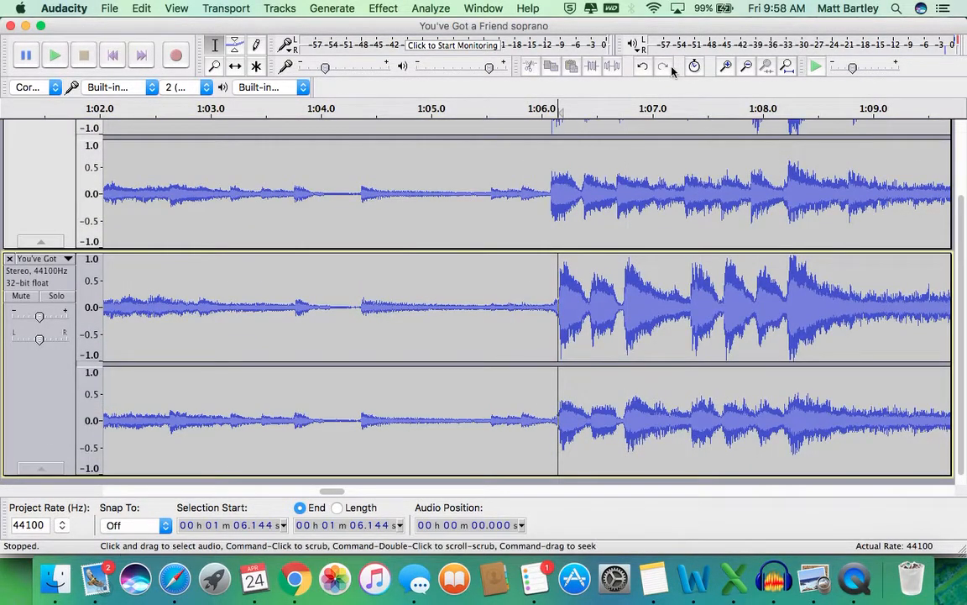
Step: Delete the alto gap from 1:06.076 to 1:06.151 so its entry moves earlier
click(727, 71)
click(726, 71)
click(727, 71)
click(727, 70)
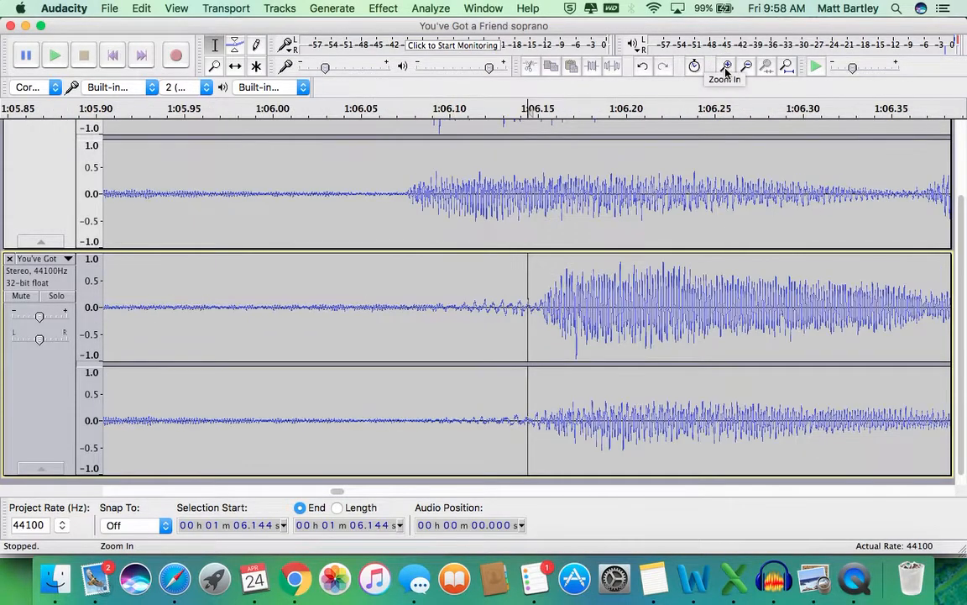
drag(539, 294, 406, 282)
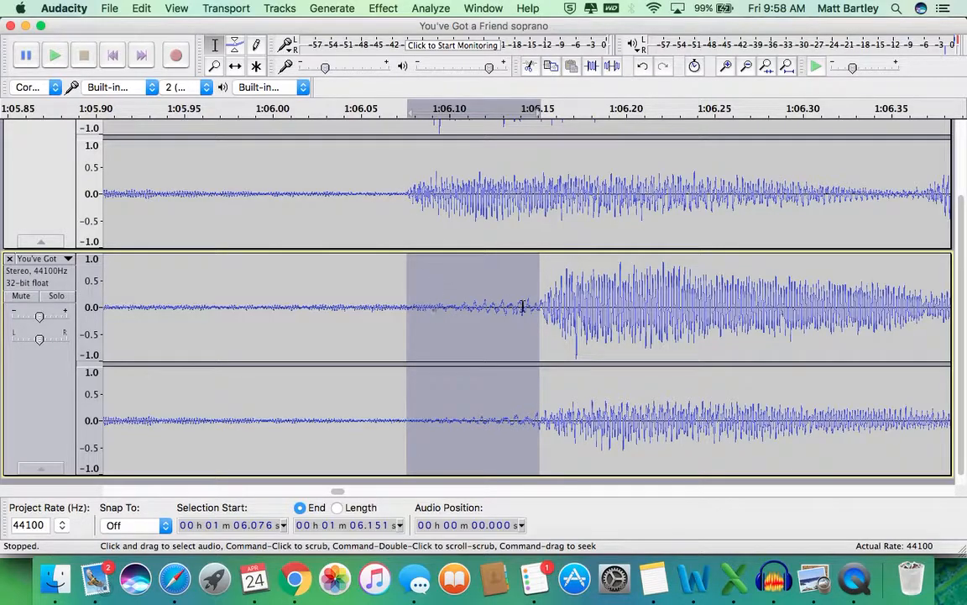
key(Delete)
Step: Play back the passage around 1:06 to check that both entries line up
key(space)
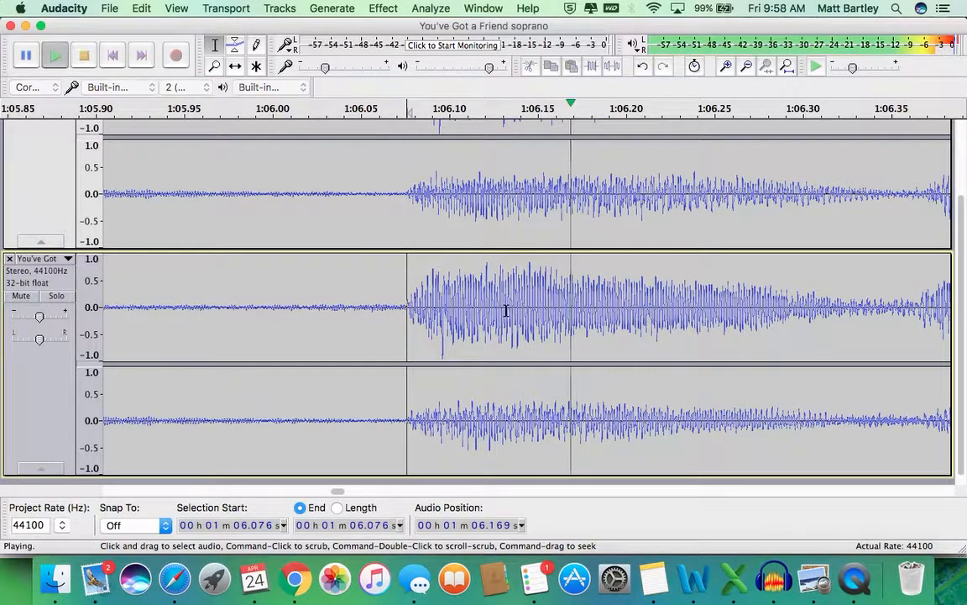
click(743, 73)
click(743, 72)
click(743, 72)
click(743, 72)
click(742, 72)
key(space)
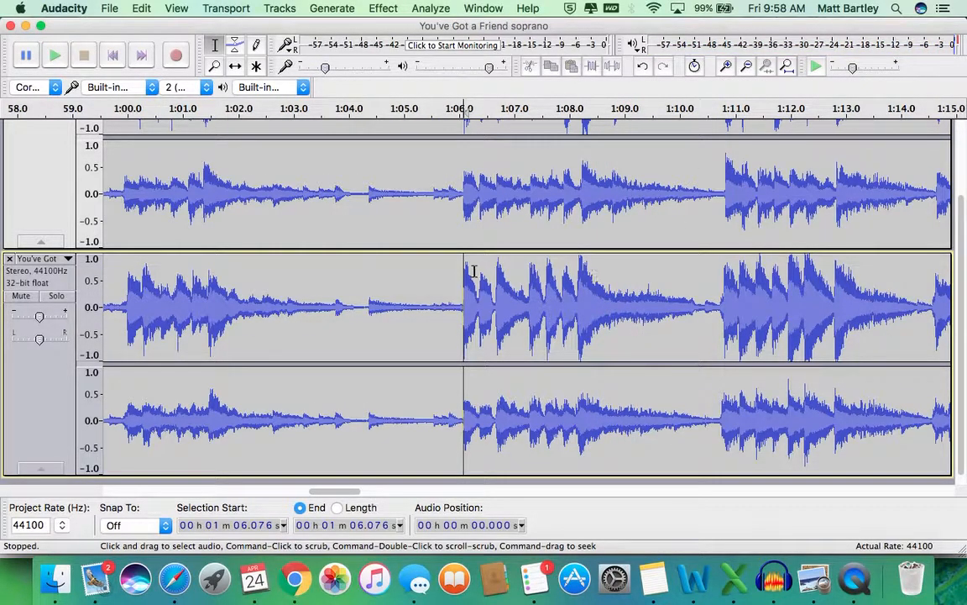
scroll(459, 184, up, 3)
click(459, 184)
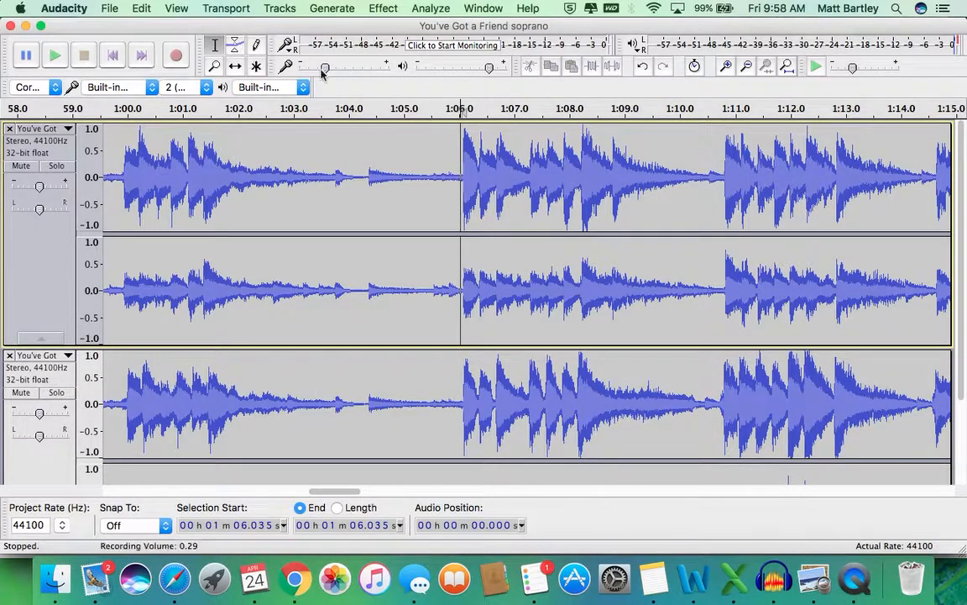
Step: Solo and play the soprano track alone to check its alignment
click(62, 167)
key(space)
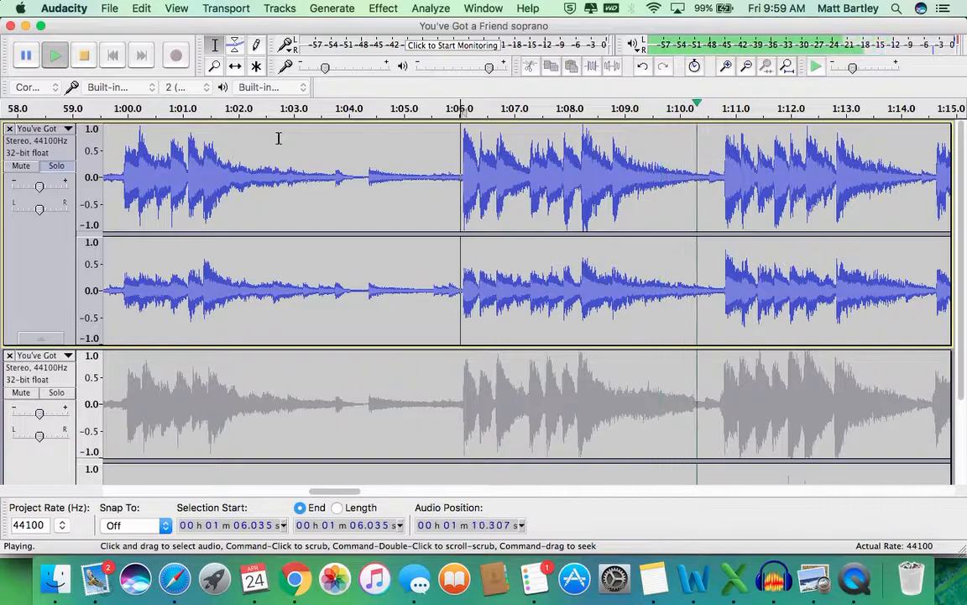
key(space)
click(60, 167)
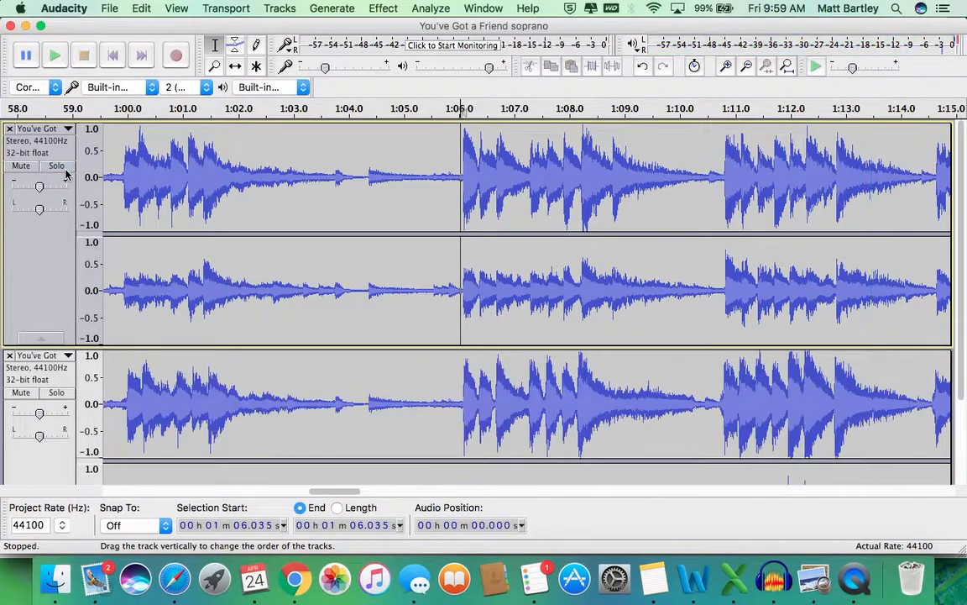
Step: Solo and play the alto track alone, then select the Envelope tool
click(61, 393)
key(space)
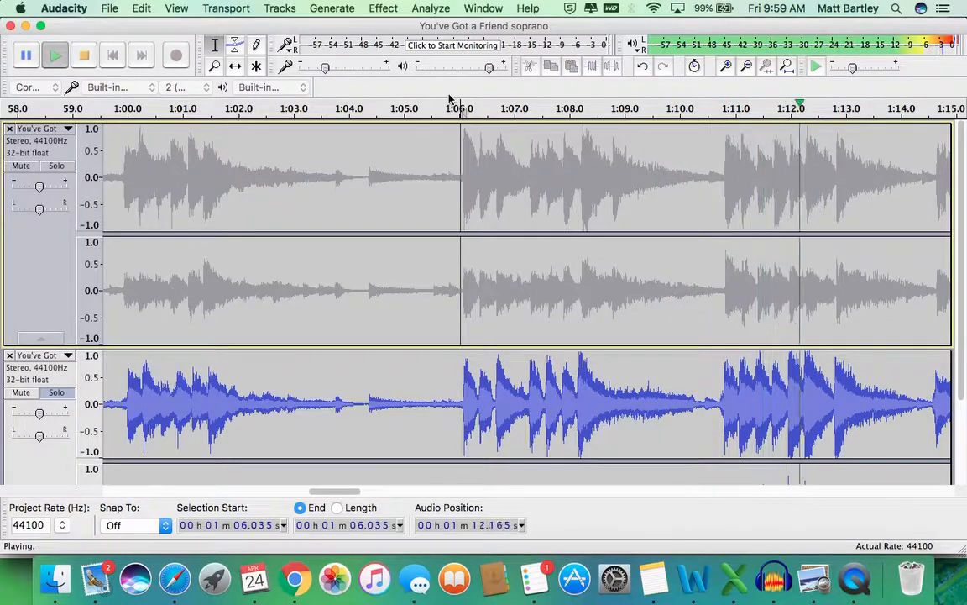
key(space)
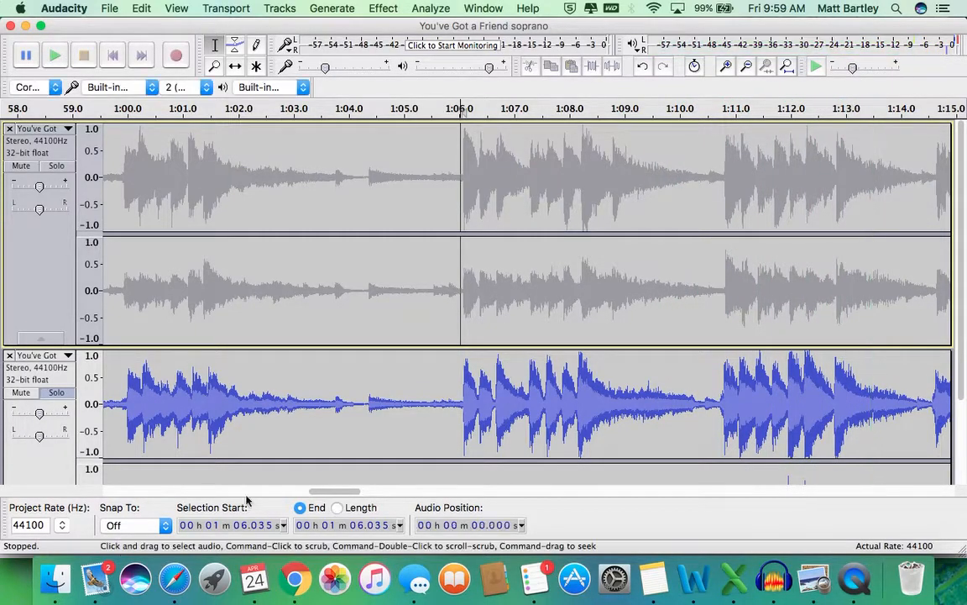
click(62, 394)
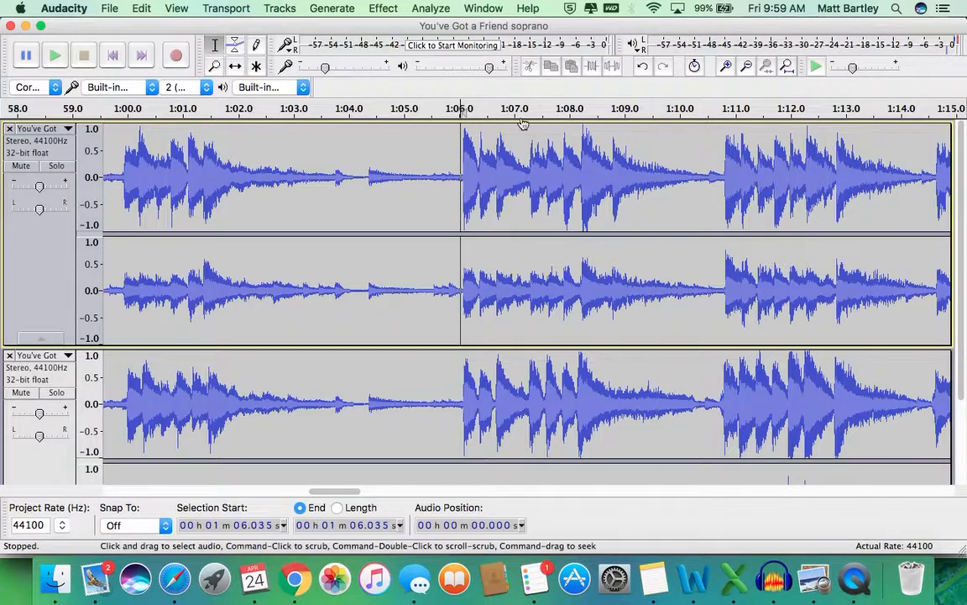
click(236, 46)
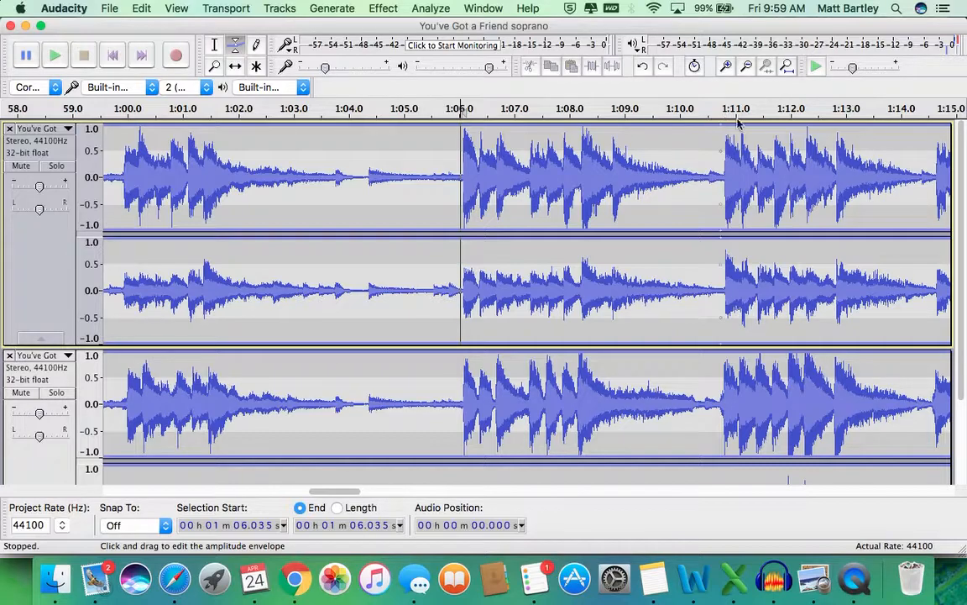
Step: Pull the soprano's volume envelope to zero from about 1:11.0 to 1:14.7
click(932, 128)
drag(778, 123, 829, 176)
drag(892, 175, 829, 196)
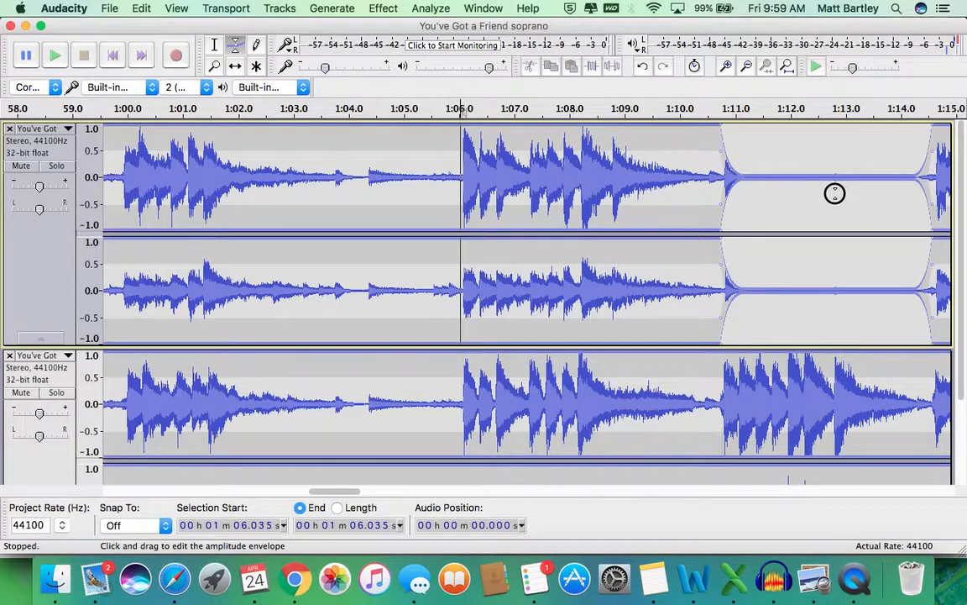
drag(835, 193, 710, 173)
drag(857, 156, 952, 192)
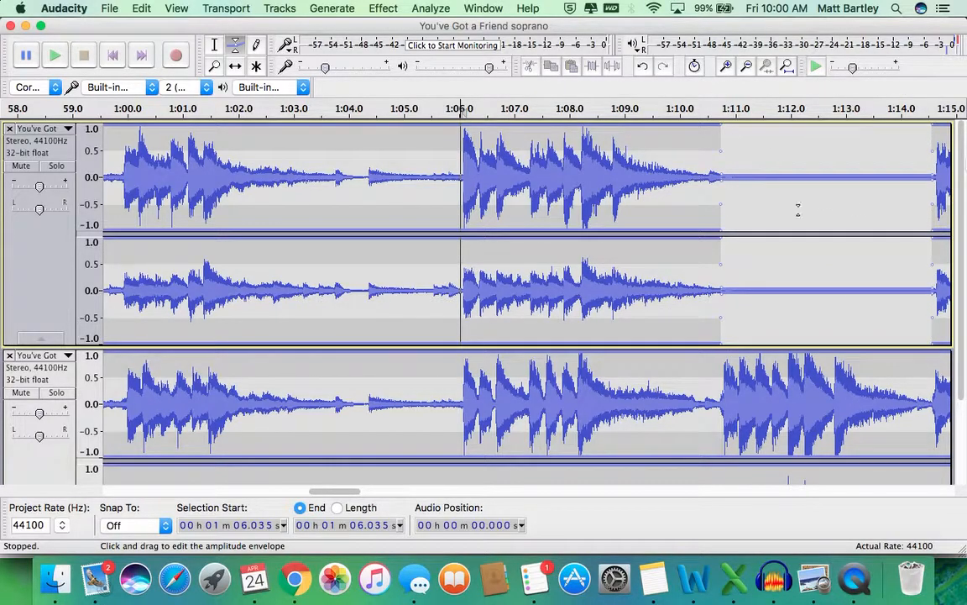
scroll(777, 246, down, 2)
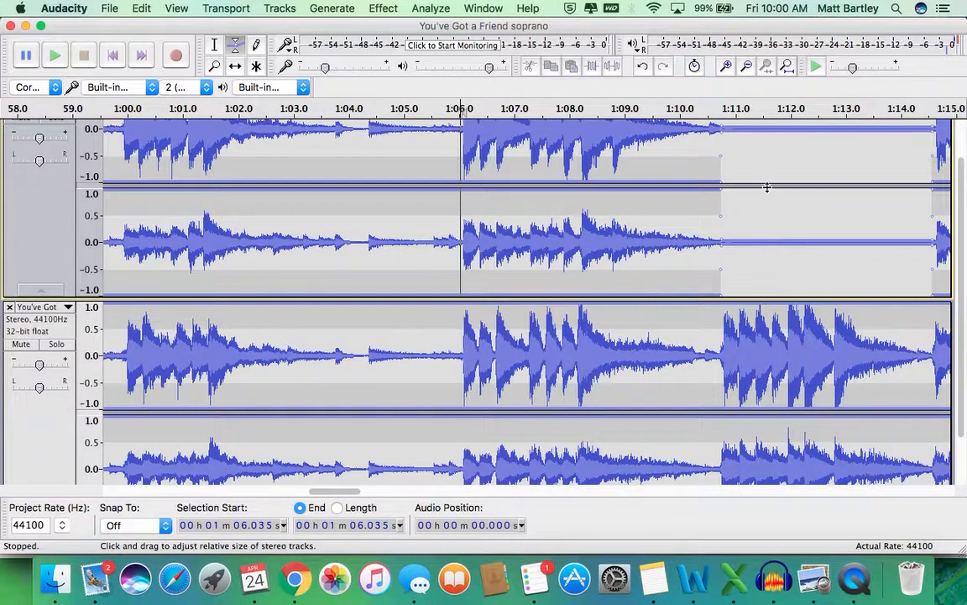
Step: Drag the alto's volume envelope to zero between about 1:06 and 1:10.8
scroll(767, 188, up, 2)
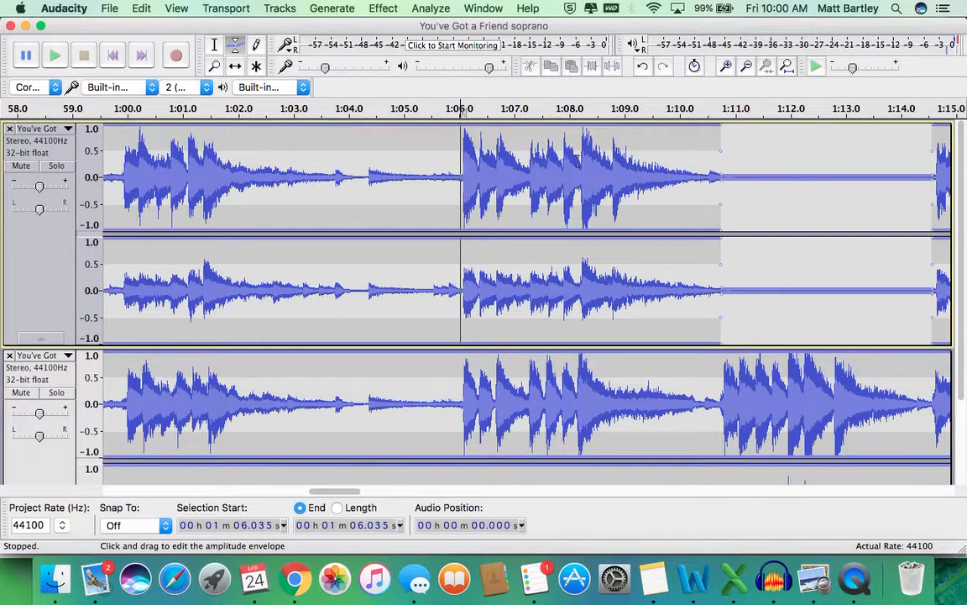
scroll(578, 162, down, 4)
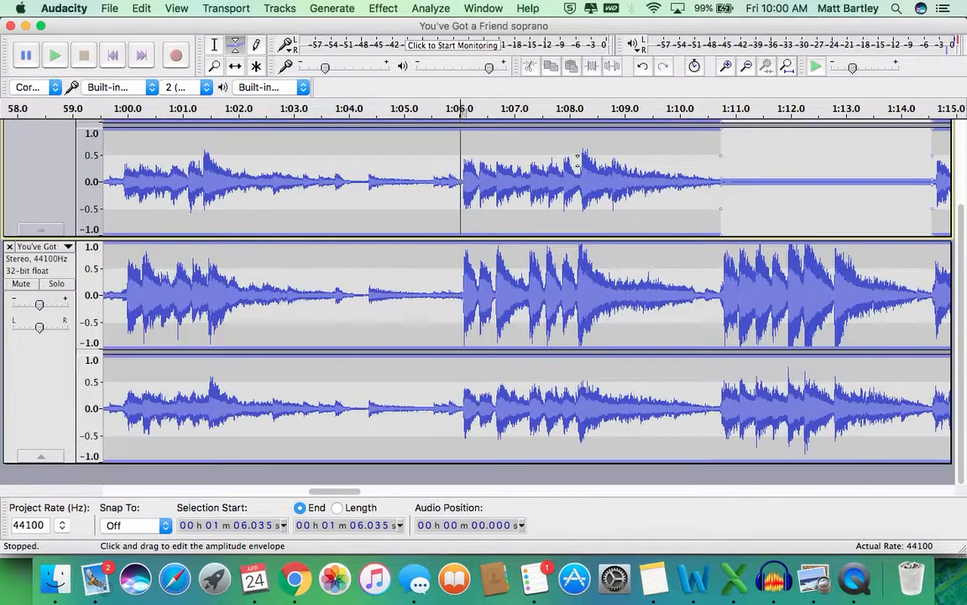
click(461, 245)
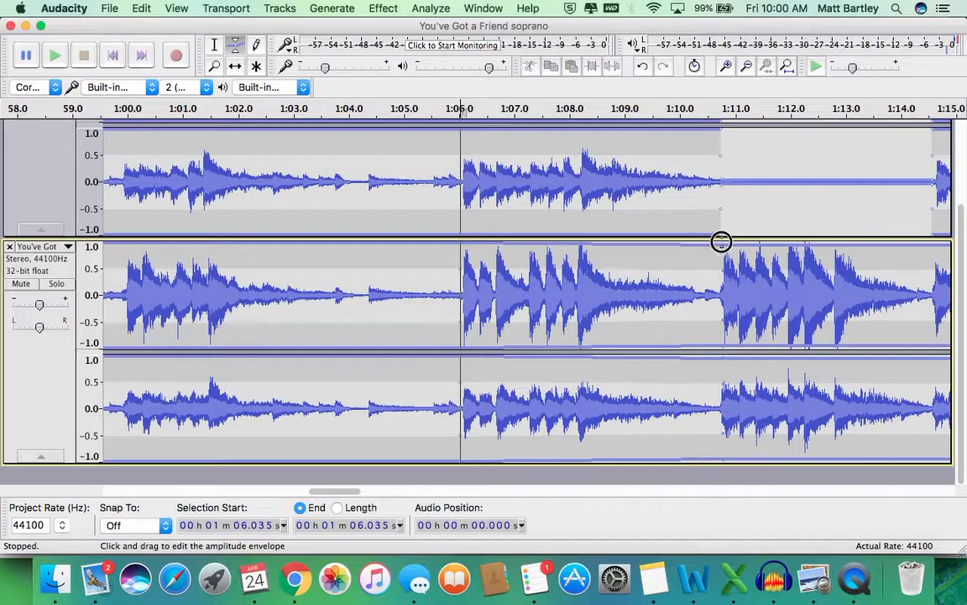
scroll(534, 270, up, 4)
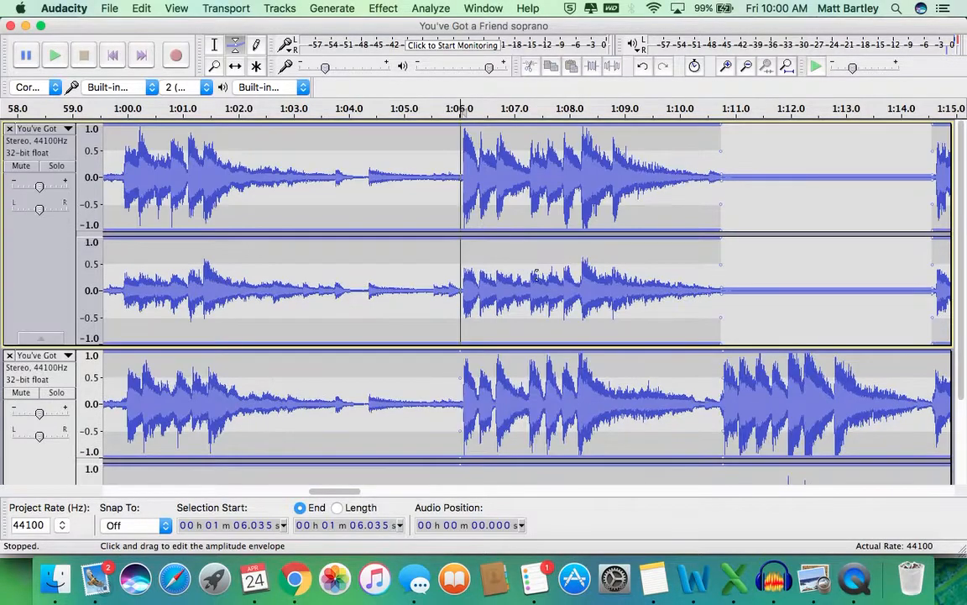
scroll(543, 298, down, 4)
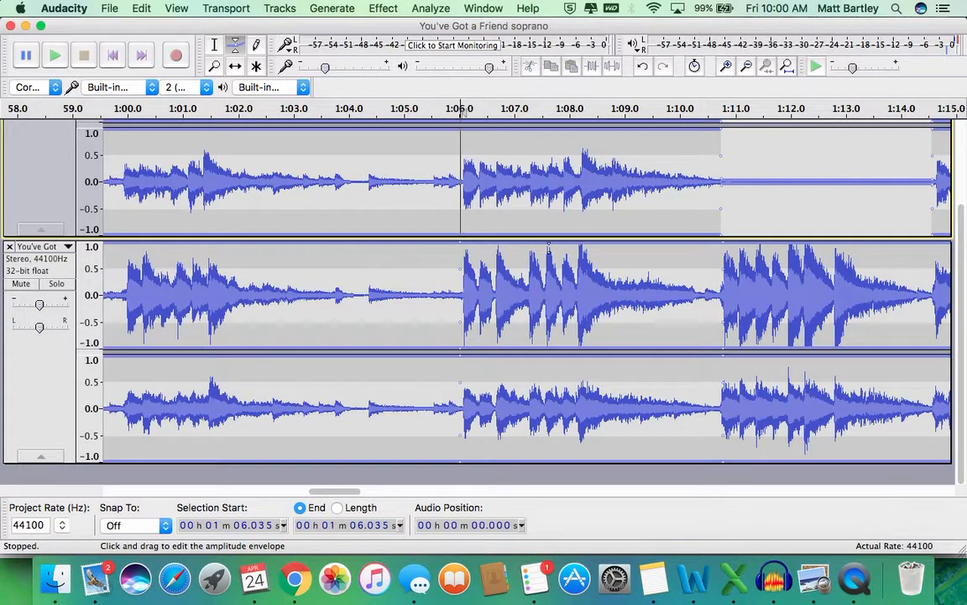
drag(551, 243, 460, 296)
drag(698, 286, 733, 301)
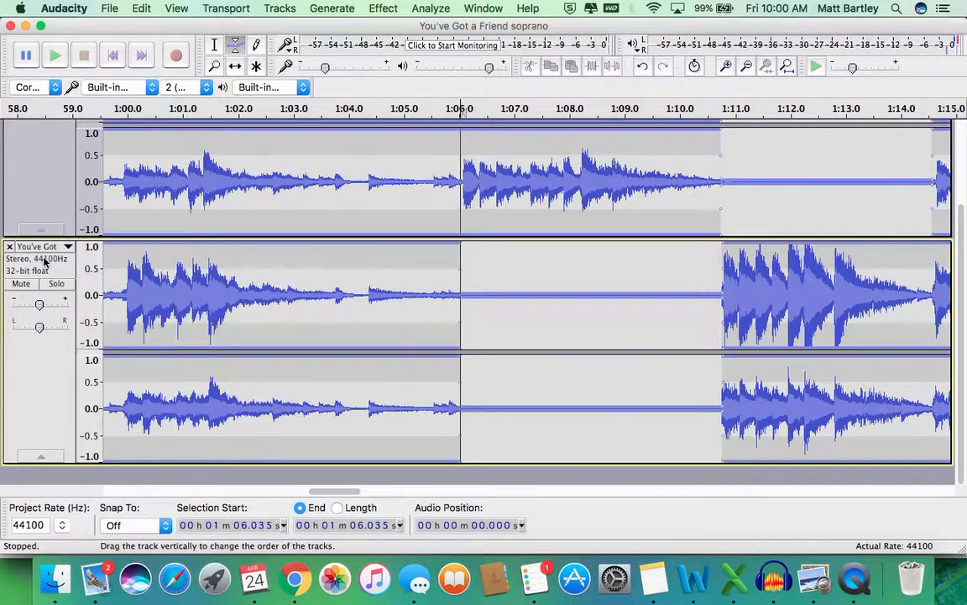
scroll(50, 231, up, 3)
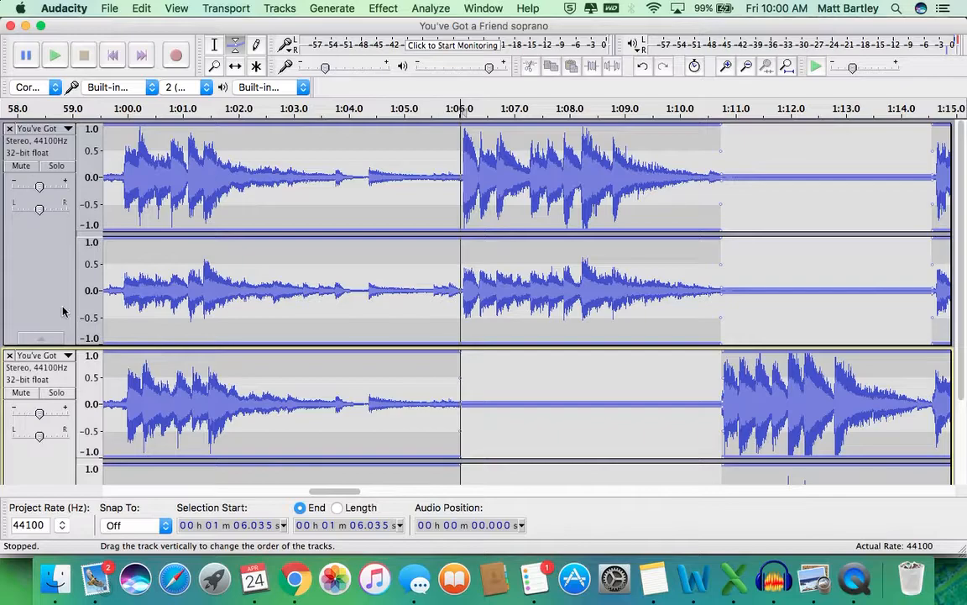
click(214, 47)
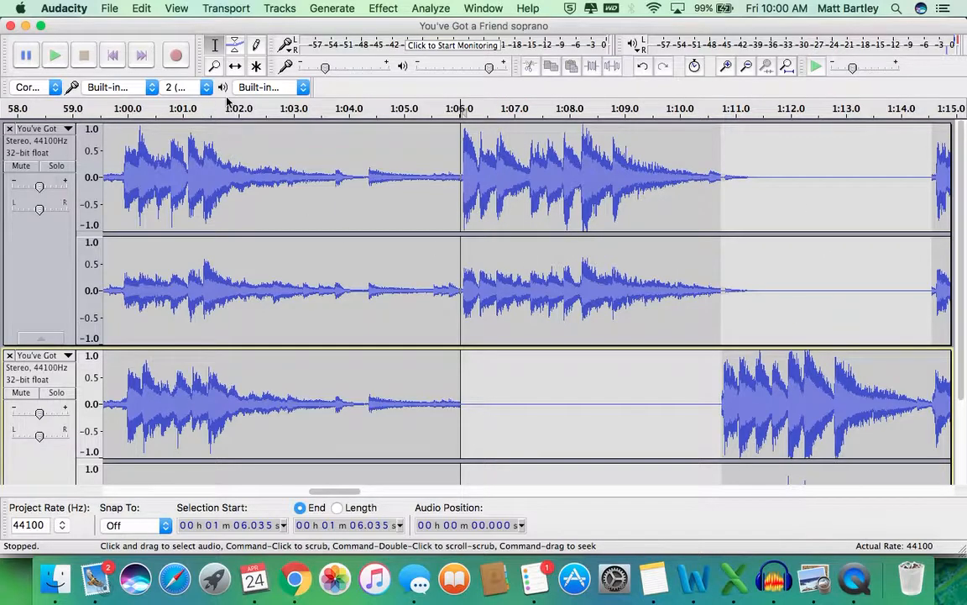
drag(356, 496, 374, 492)
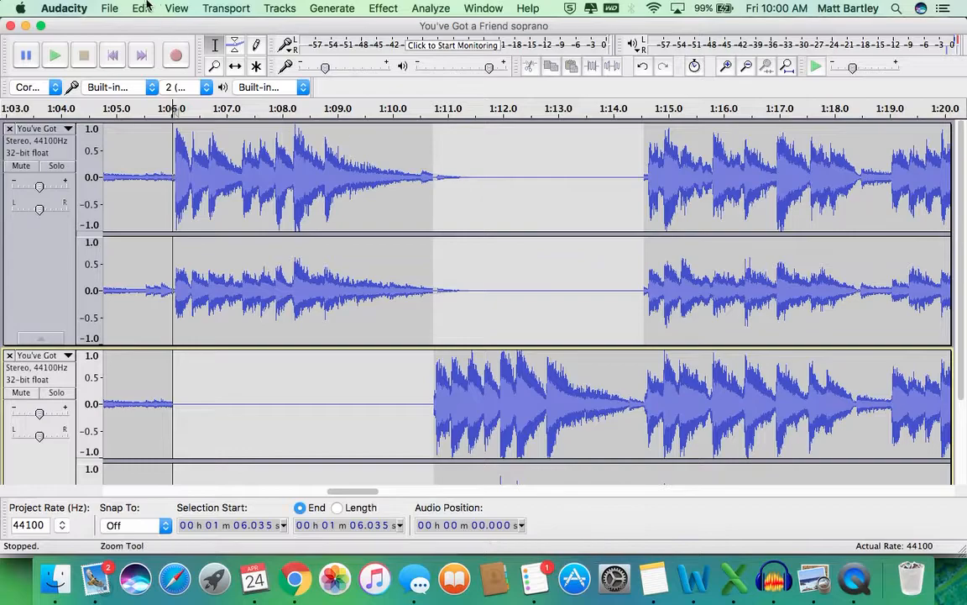
drag(345, 492, 338, 492)
click(198, 111)
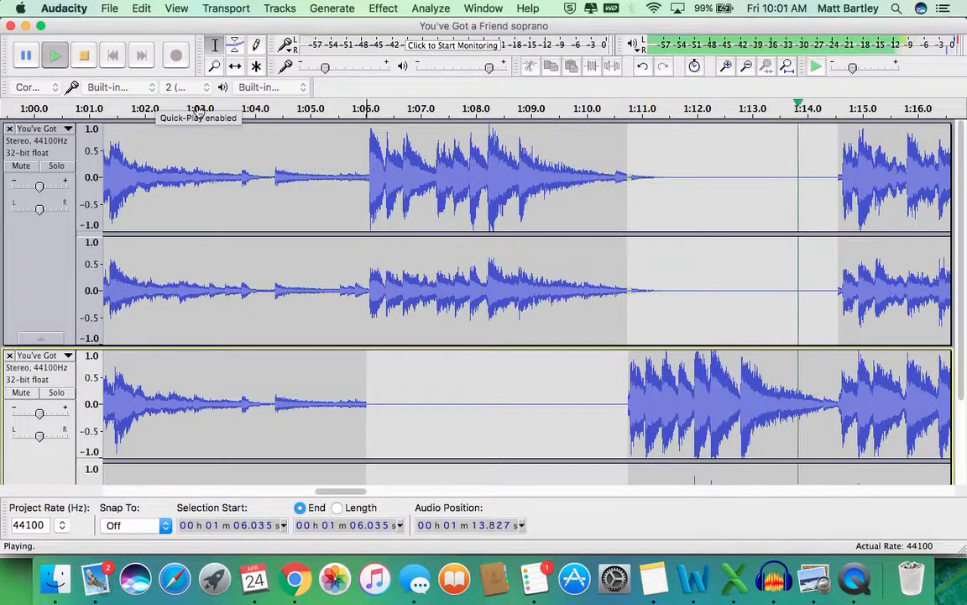
key(space)
scroll(269, 243, down, 3)
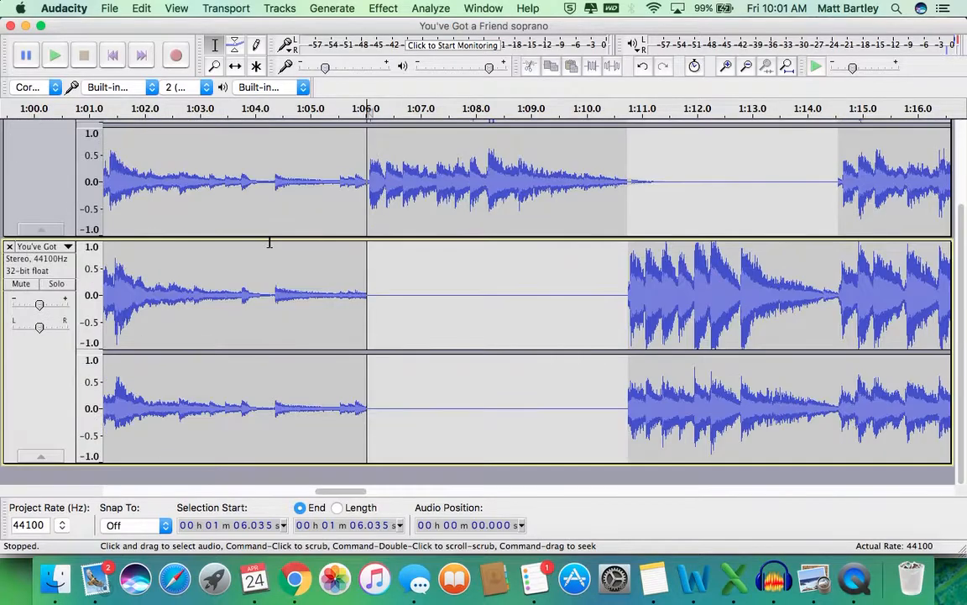
click(61, 576)
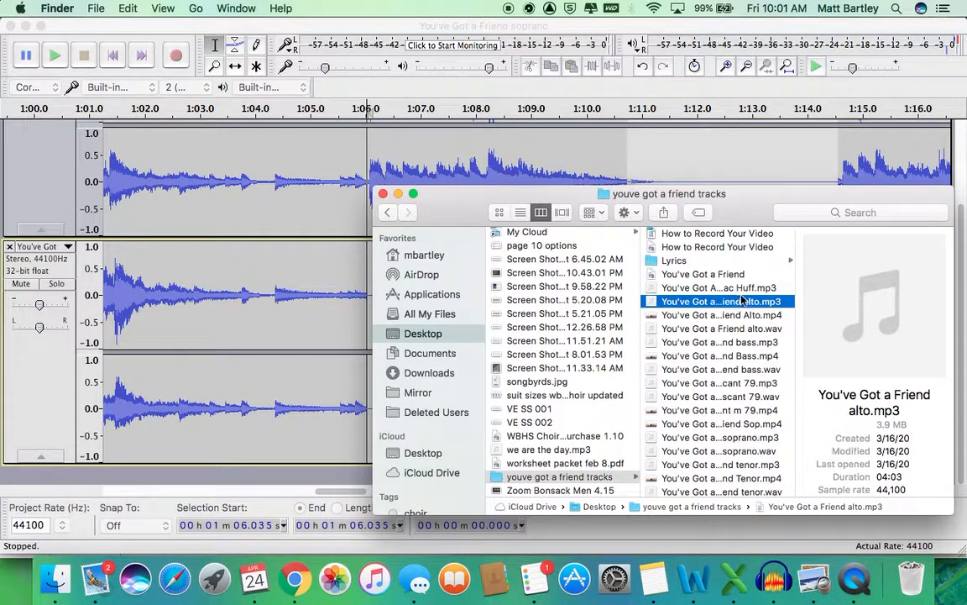
key(Up)
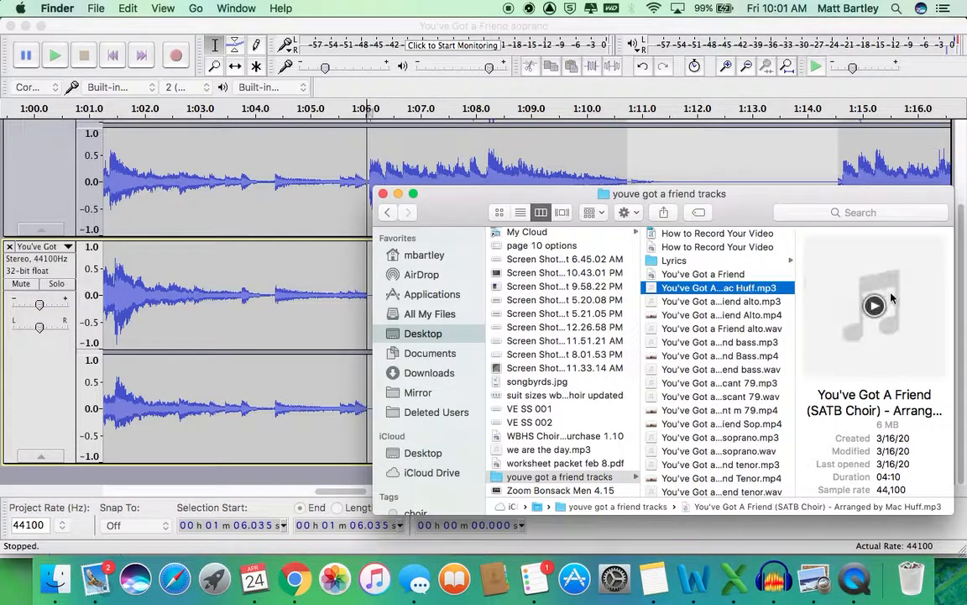
drag(733, 293, 710, 301)
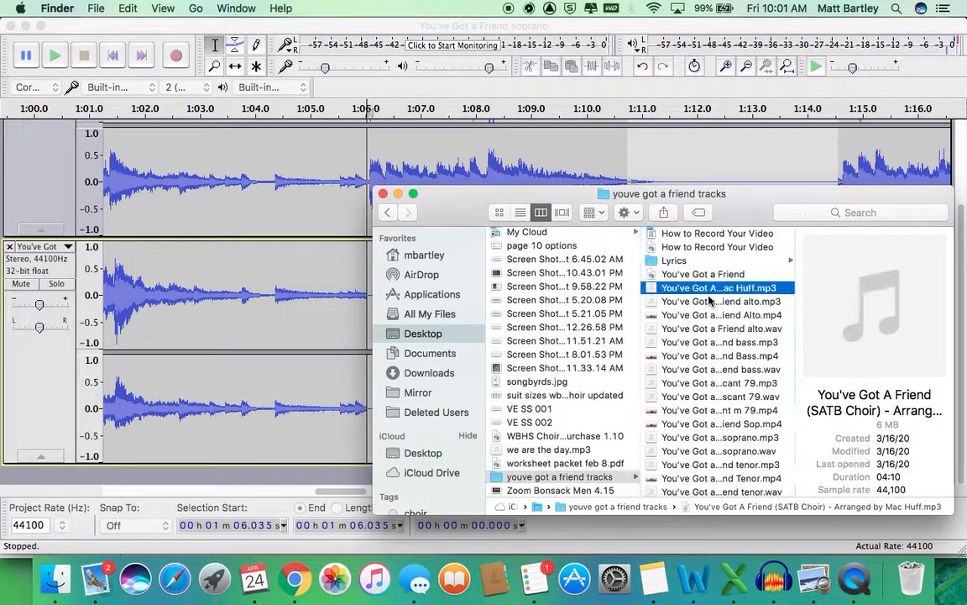
click(243, 34)
scroll(359, 220, up, 3)
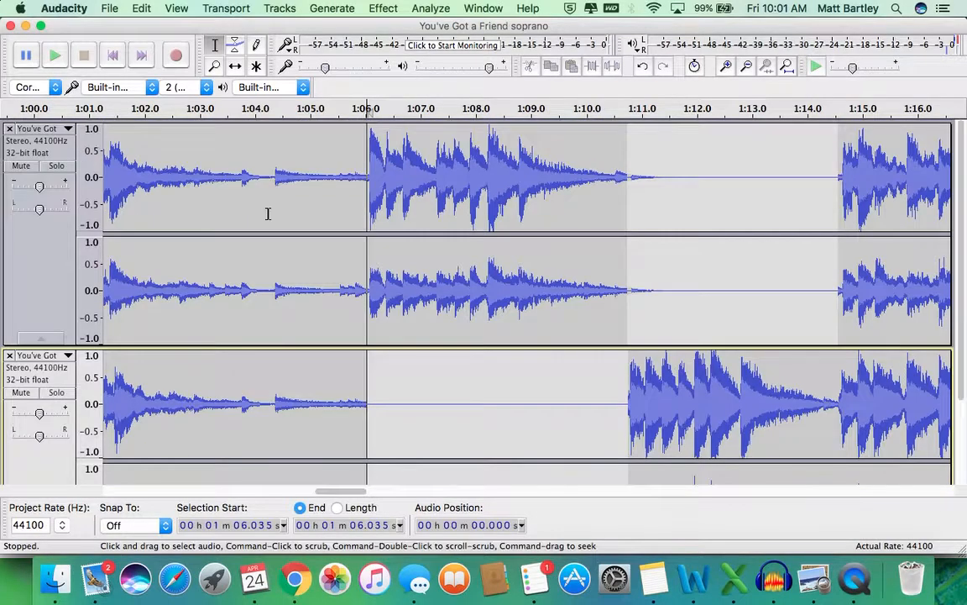
Step: Open the File menu and dismiss it without exporting
scroll(268, 214, down, 5)
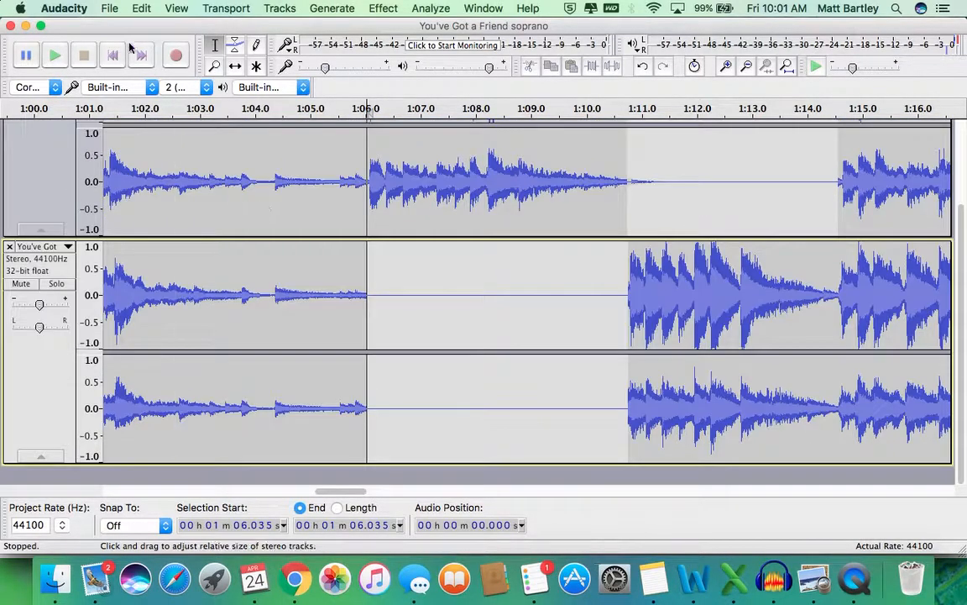
click(110, 9)
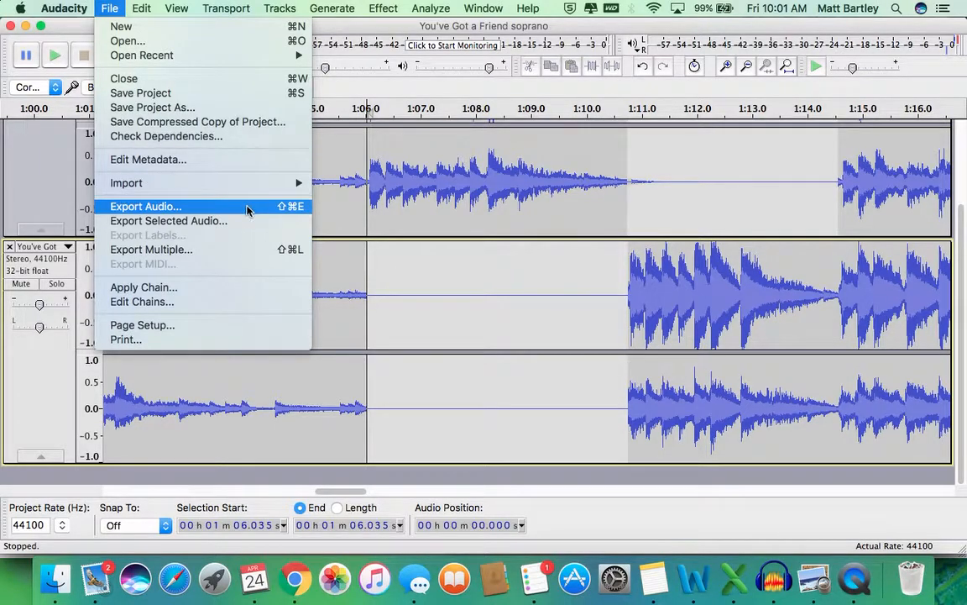
click(371, 431)
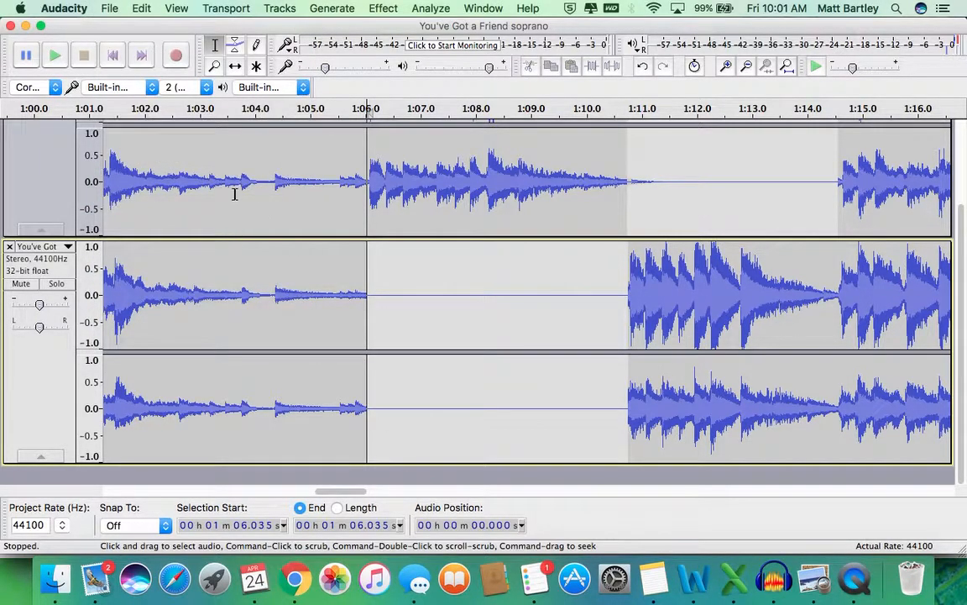
scroll(63, 217, up, 3)
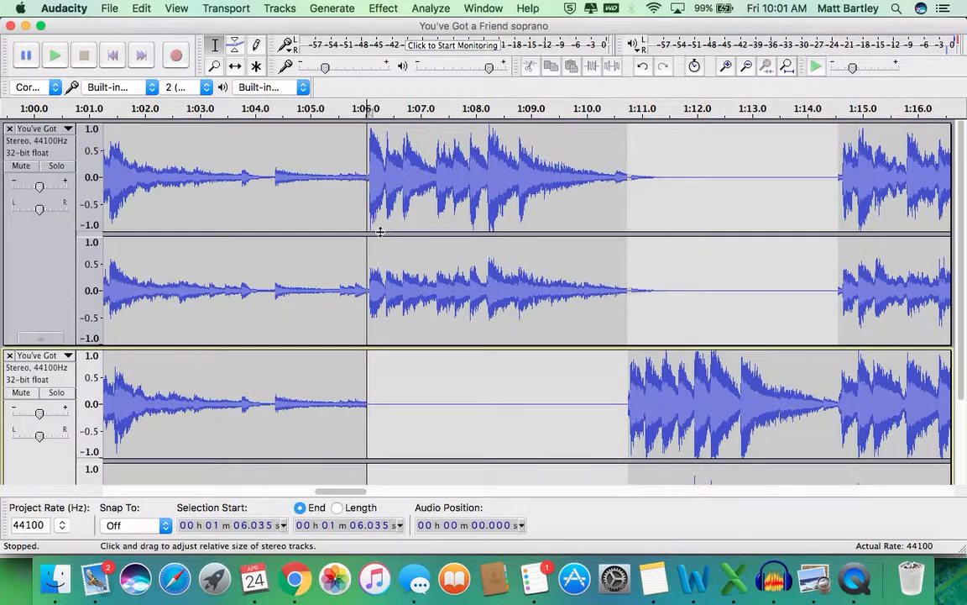
scroll(382, 218, down, 3)
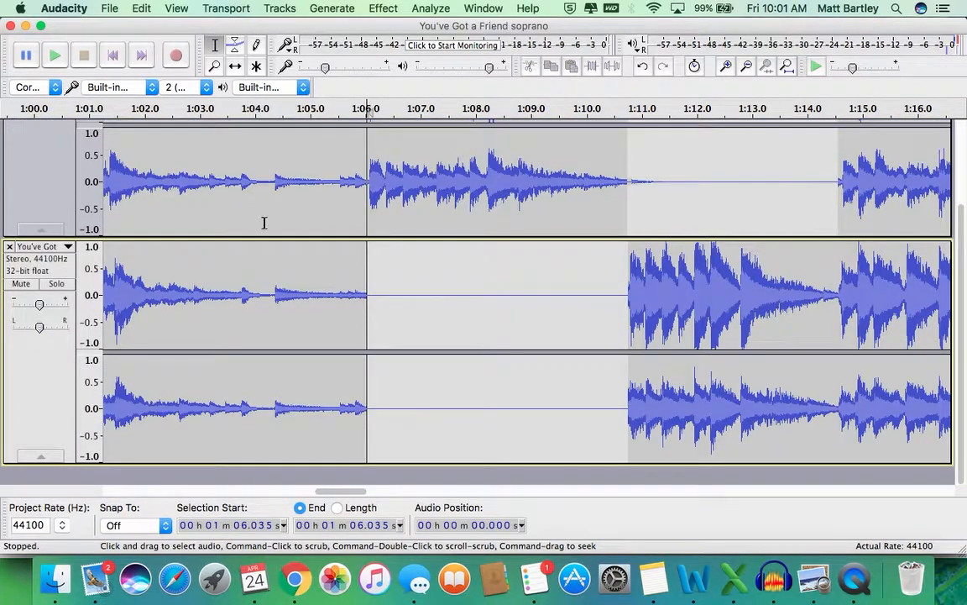
Step: Remove the remaining tracks, leaving the soprano project empty
click(55, 577)
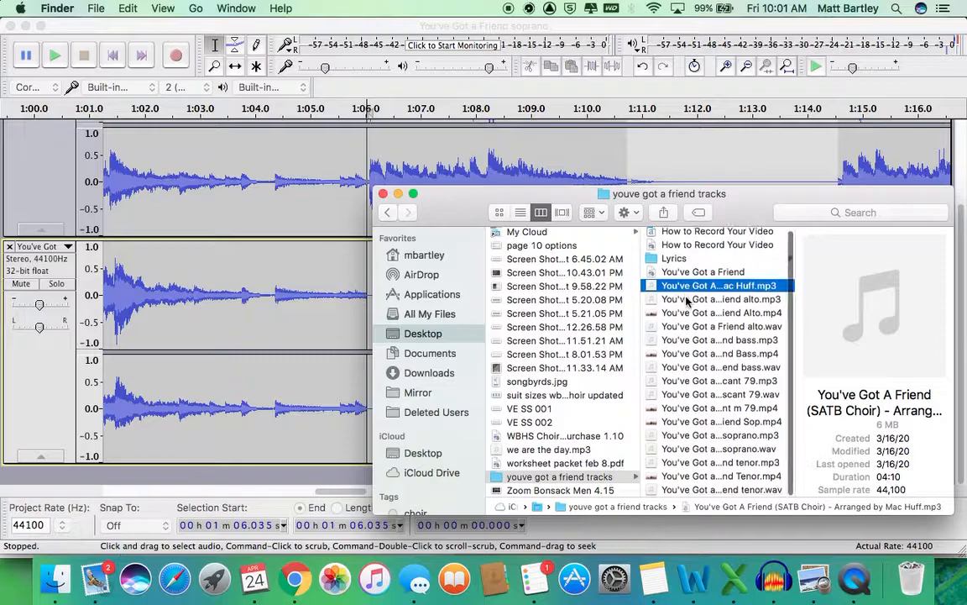
click(8, 225)
scroll(13, 254, down, 3)
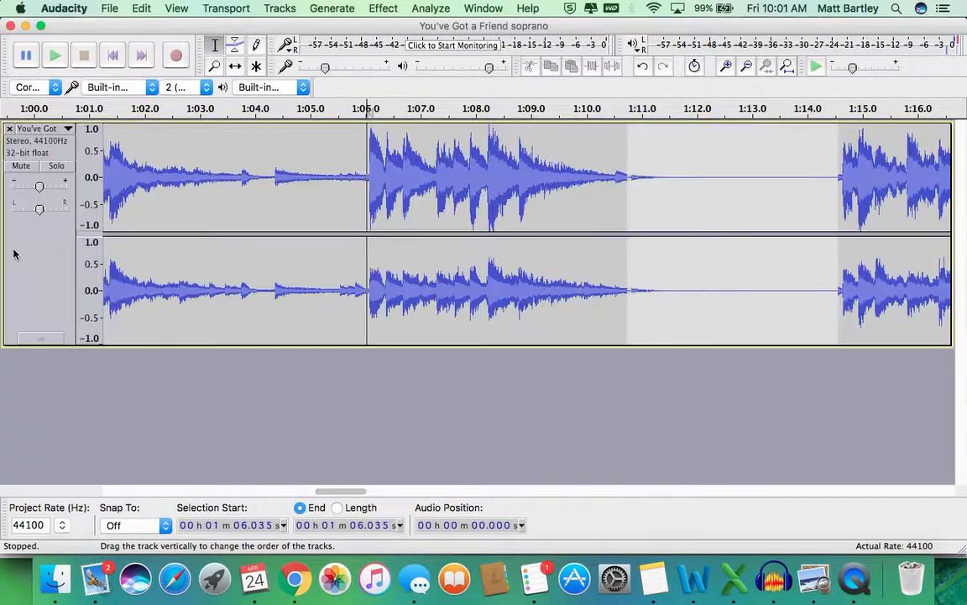
click(10, 128)
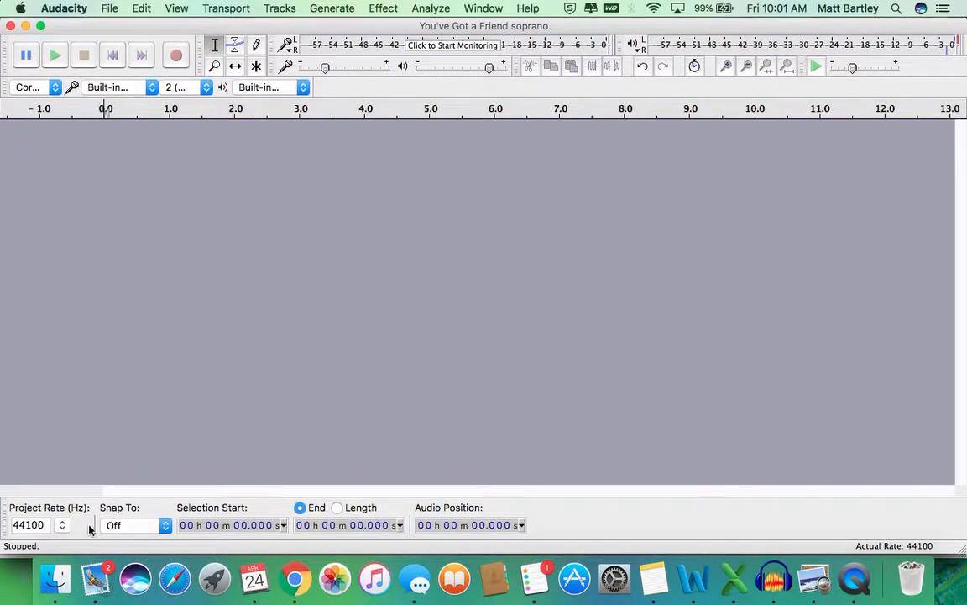
Step: Drag the tenor part mp3 from the choir files into the empty Audacity project
click(60, 571)
scroll(682, 395, down, 2)
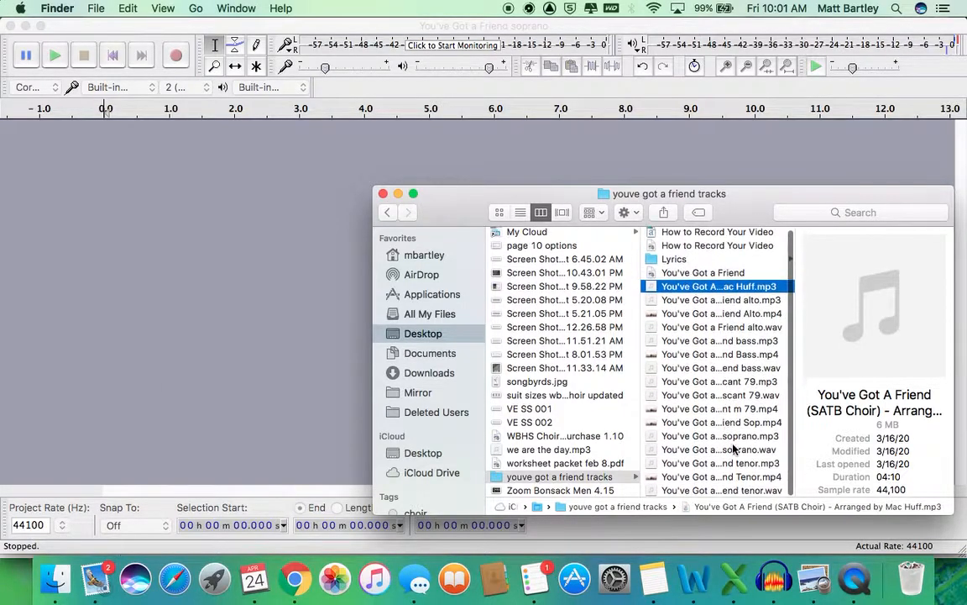
click(742, 464)
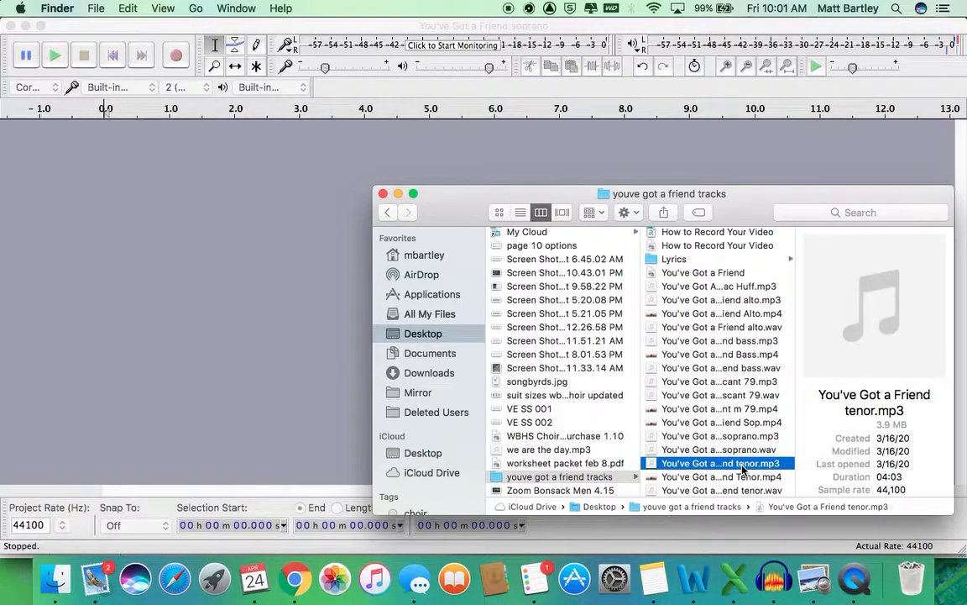
click(742, 467)
click(789, 462)
drag(722, 468, 246, 162)
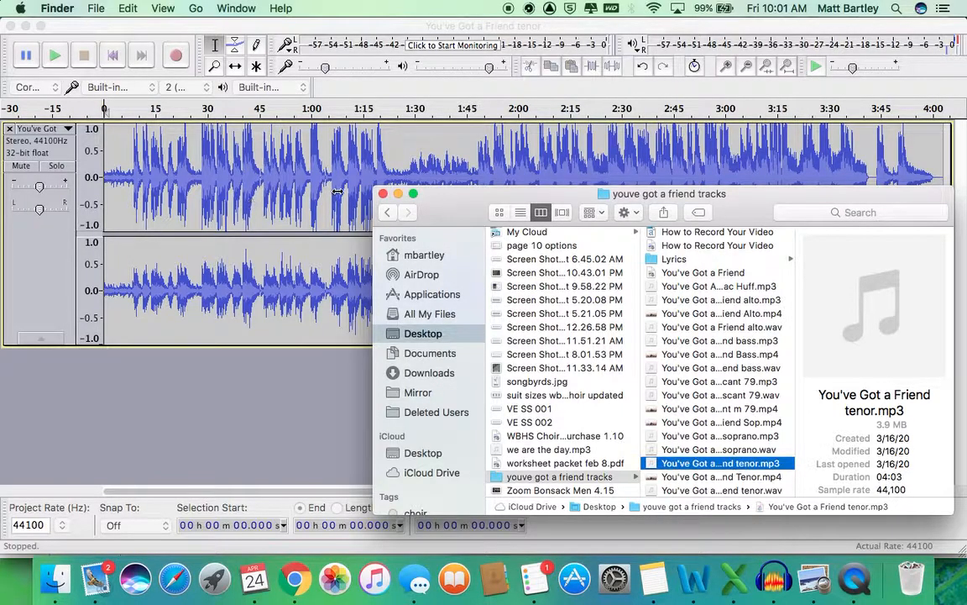
Step: Add the Mac Huff SATB arrangement as a second track and shift it to start near 2.25 s
click(730, 287)
drag(742, 286, 162, 407)
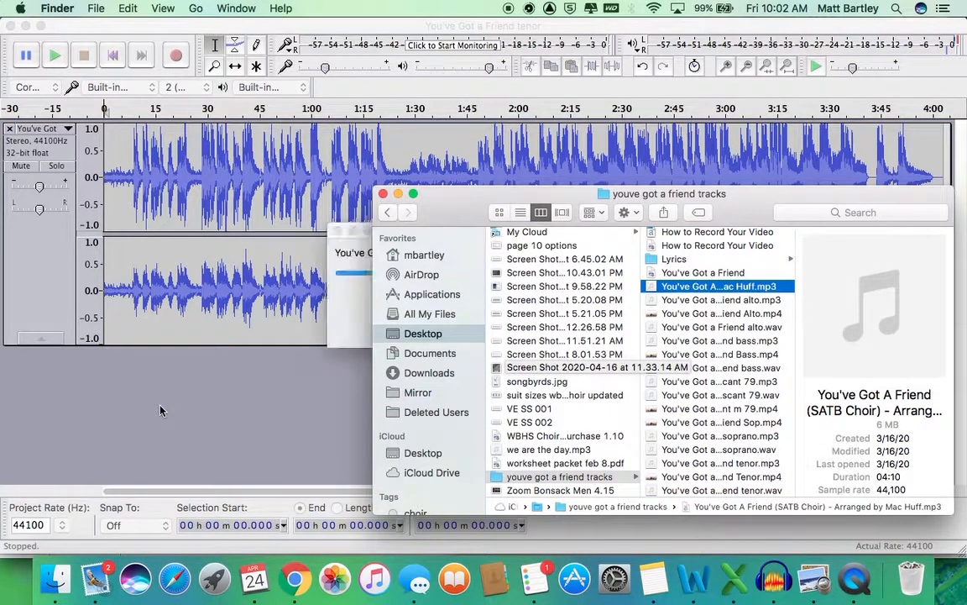
click(203, 24)
drag(124, 307, 118, 308)
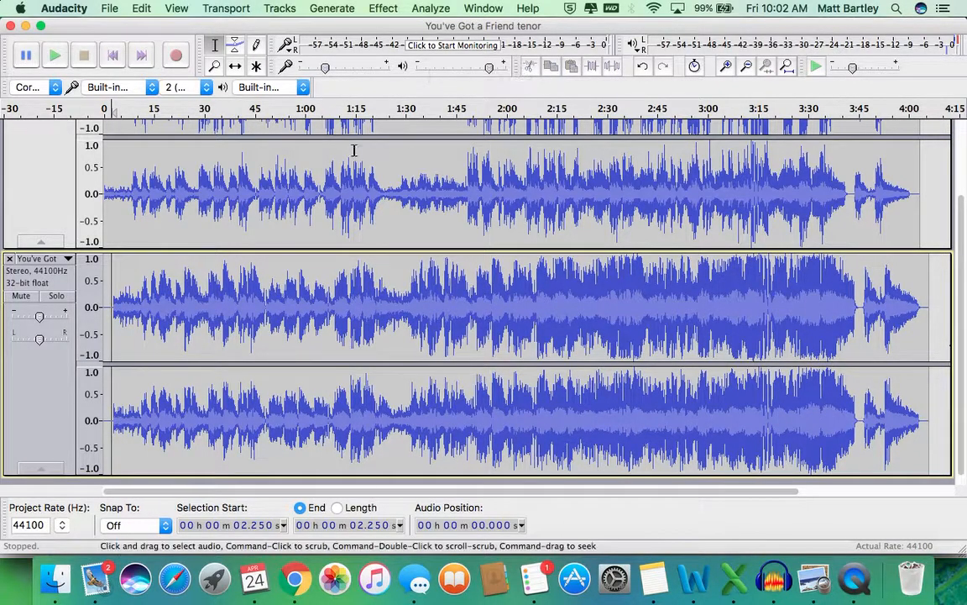
scroll(252, 168, up, 3)
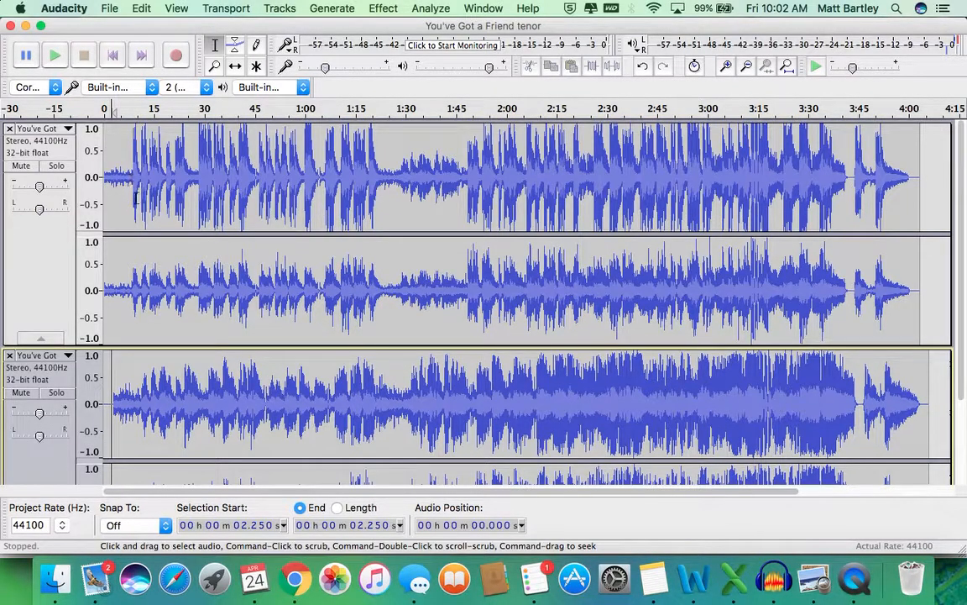
scroll(135, 197, down, 4)
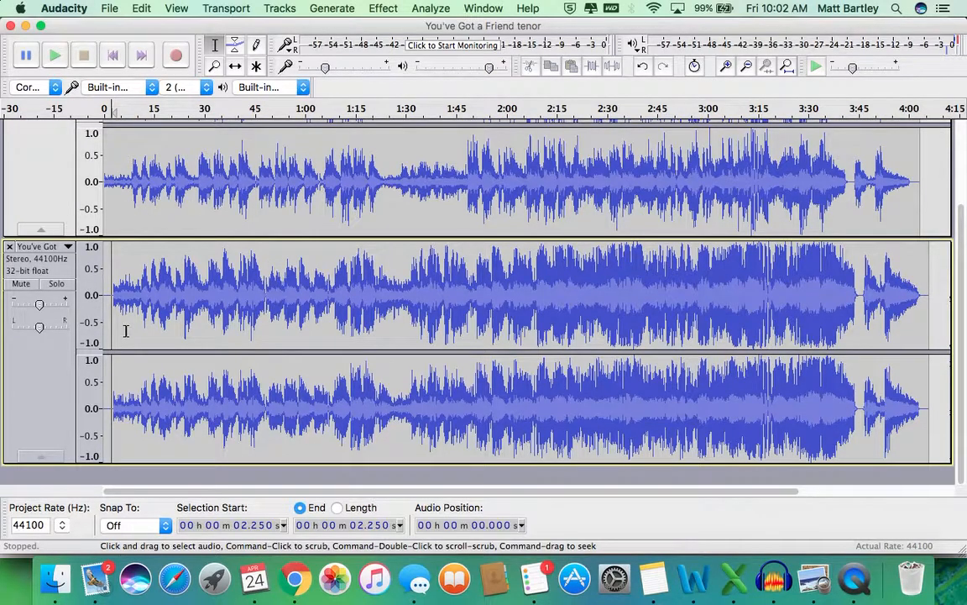
click(109, 7)
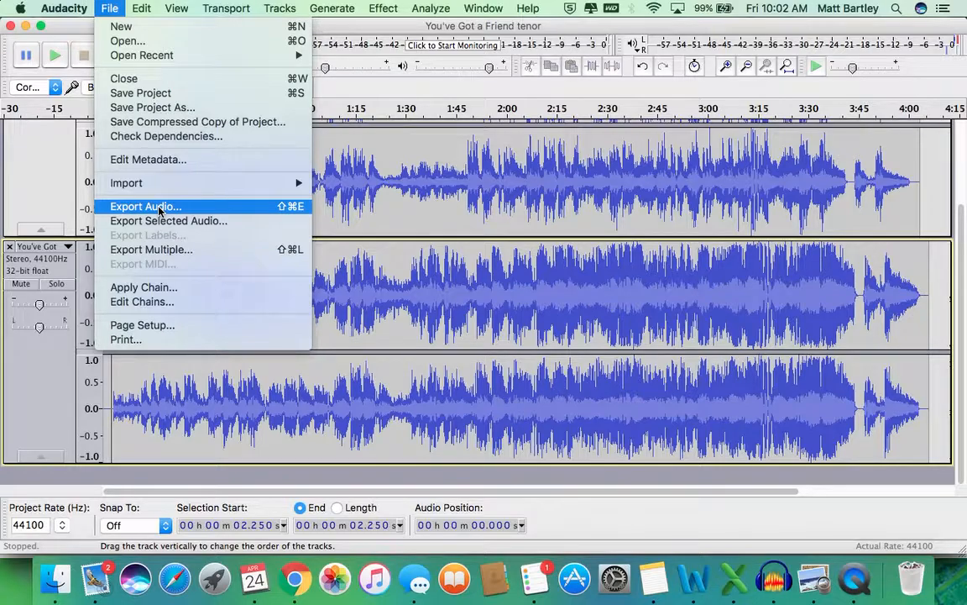
click(267, 493)
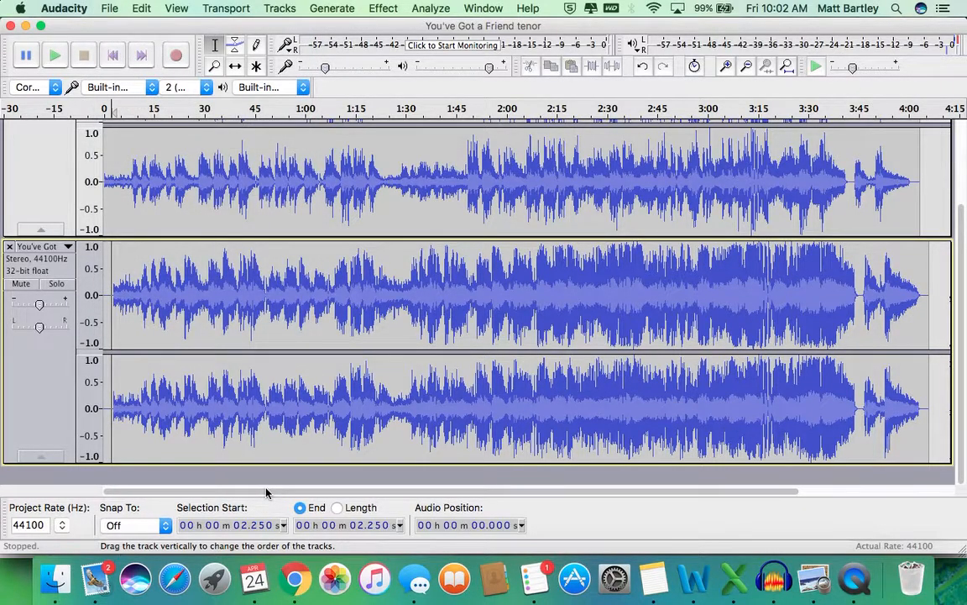